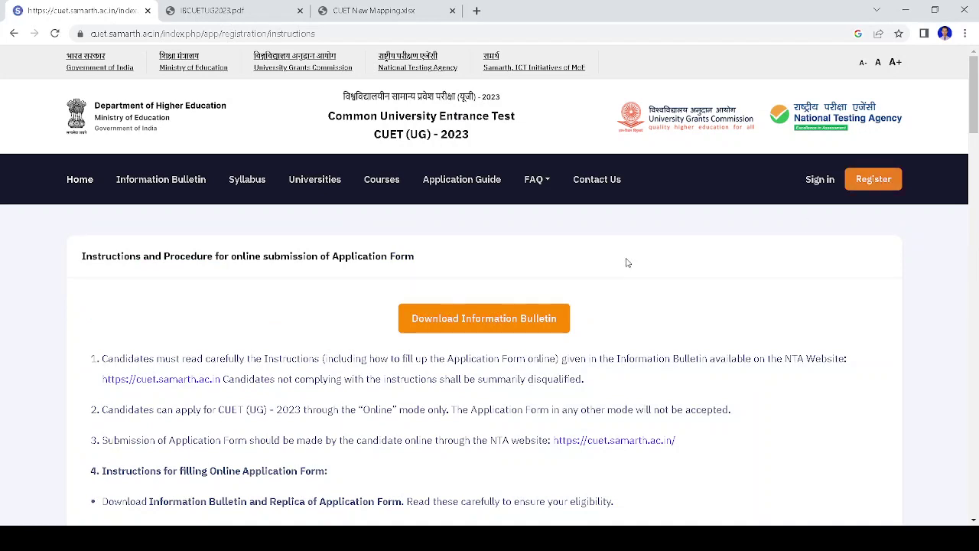
# Review the online submission instructions, highlighting the Step 1 Registration Form and Step 2 Application Form headings.
pyautogui.scroll(-1, 625, 262)
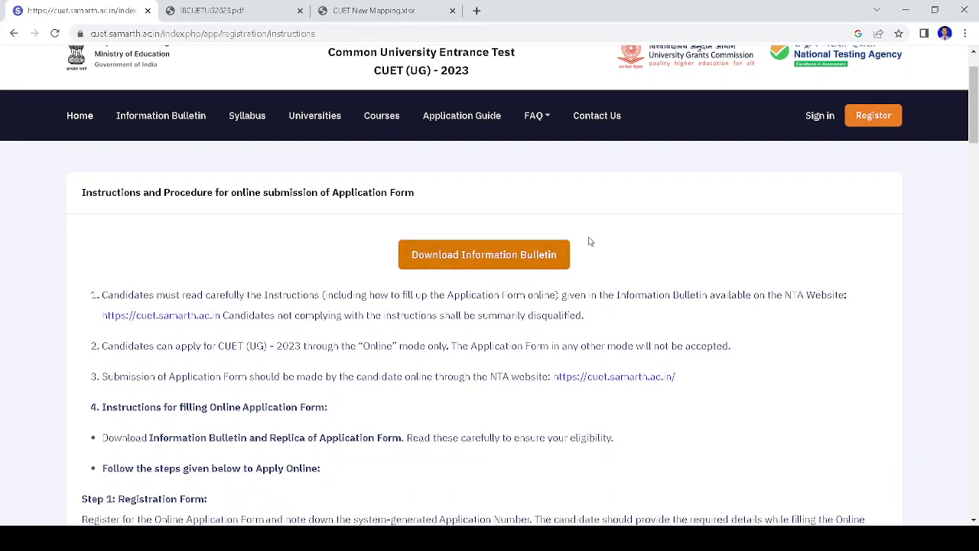
pyautogui.scroll(-5, 598, 236)
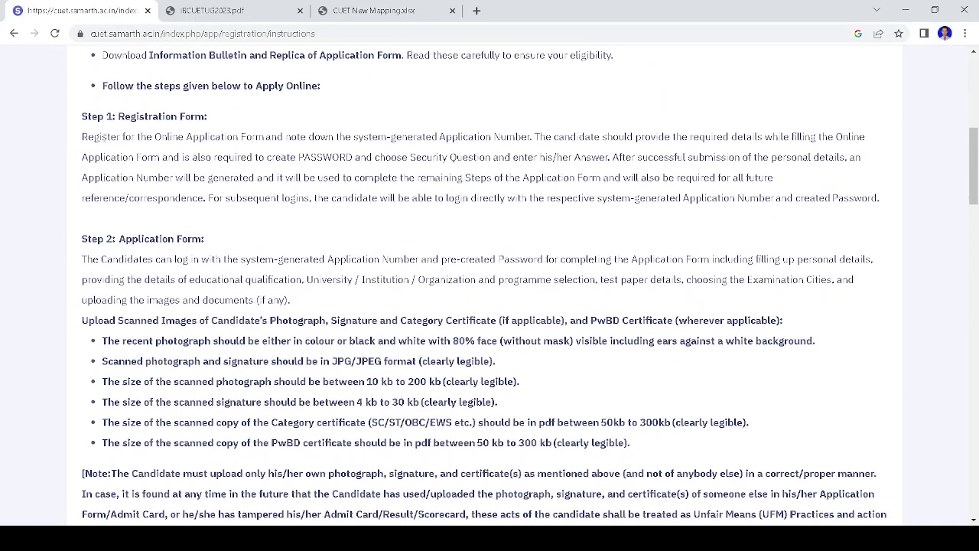
pyautogui.moveTo(120, 120); pyautogui.dragTo(228, 128)
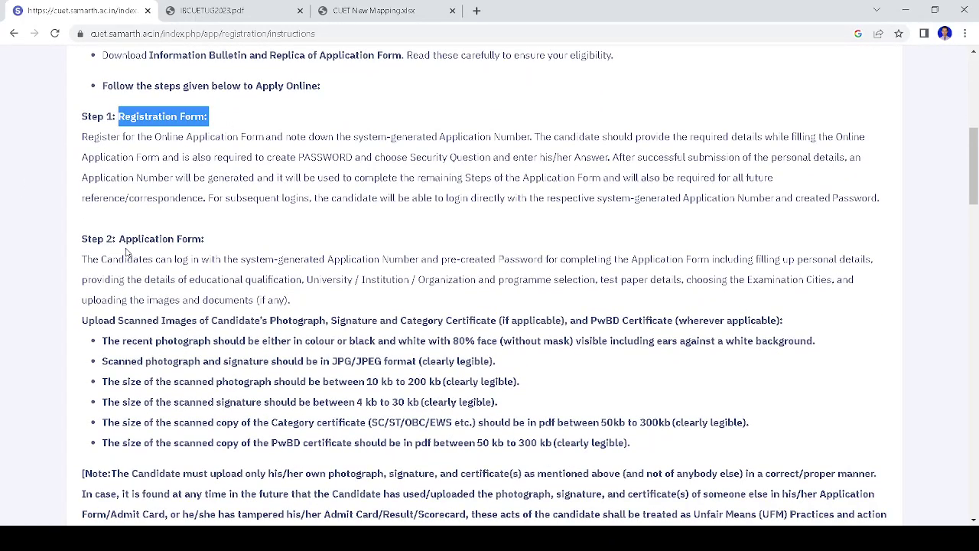
pyautogui.moveTo(119, 239); pyautogui.dragTo(268, 249)
# Go through the remaining instructions, accept the Information Bulletin declaration and proceed to the registration form.
pyautogui.scroll(-6, 308, 236)
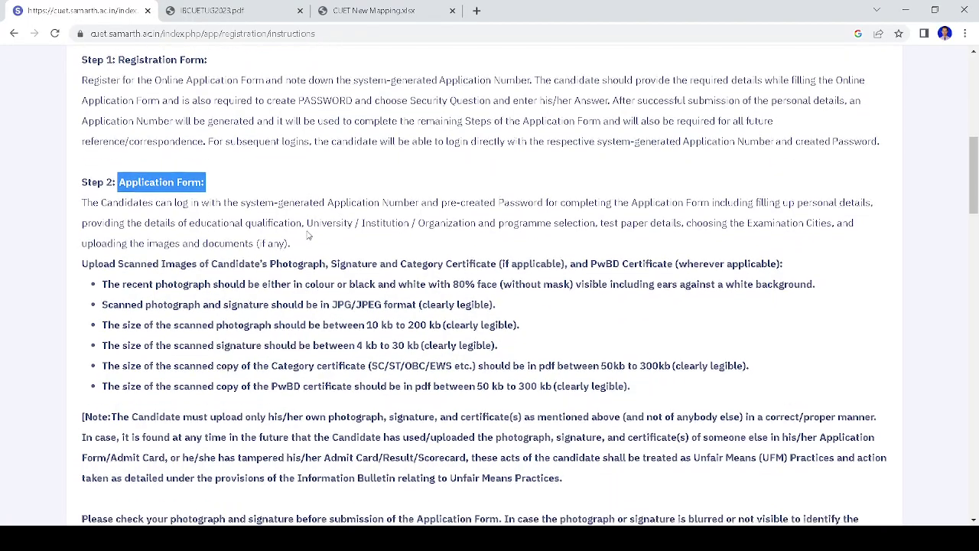
pyautogui.scroll(-1, 308, 235)
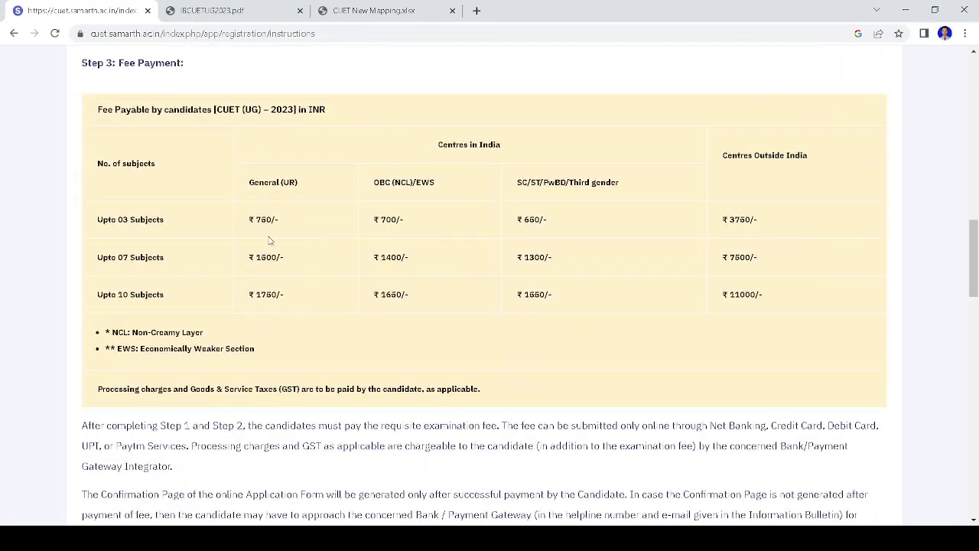
pyautogui.scroll(-5, 272, 241)
pyautogui.scroll(-12, 271, 241)
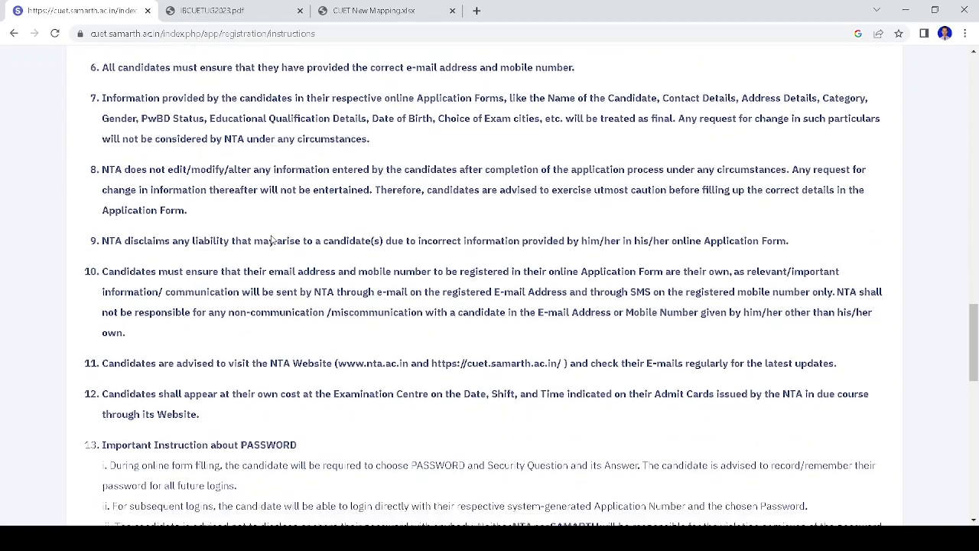
pyautogui.scroll(1, 230, 260)
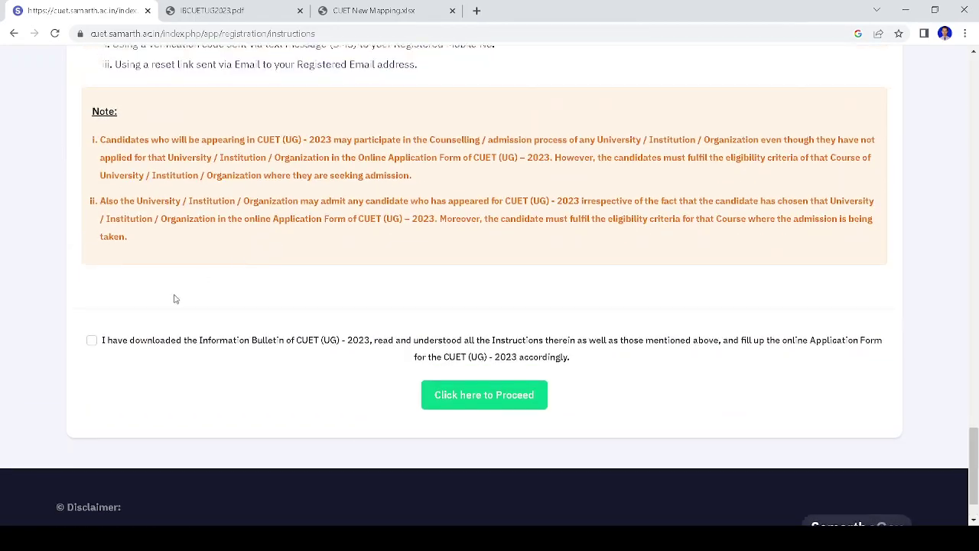
pyautogui.click(91, 342)
pyautogui.click(463, 406)
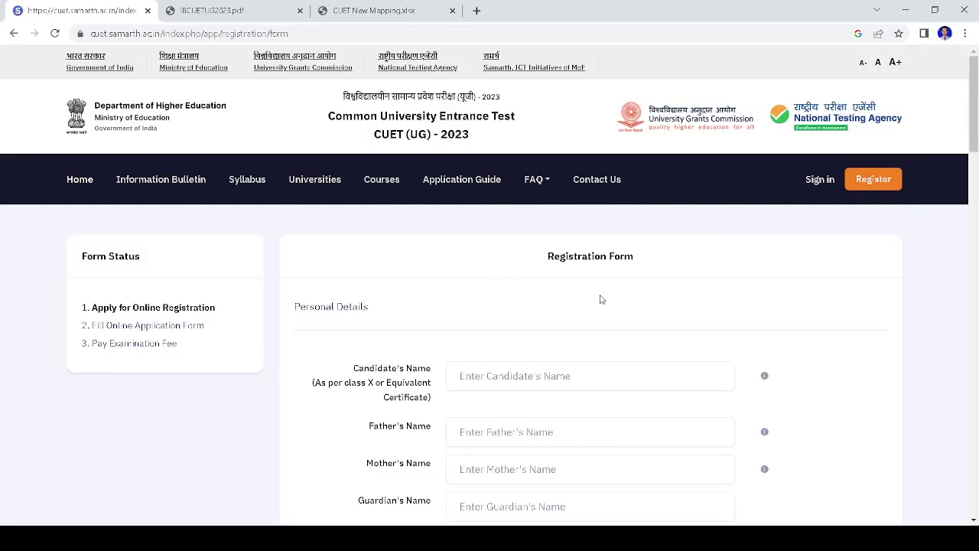
# Examine the registration form's personal and address sections, trying the option to use the present address as permanent address.
pyautogui.scroll(-2, 601, 299)
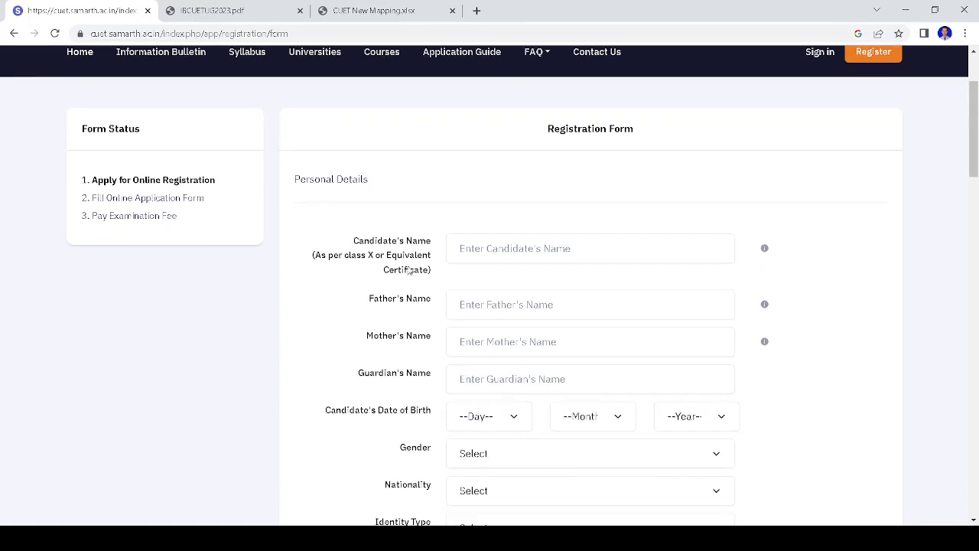
pyautogui.scroll(-2, 414, 315)
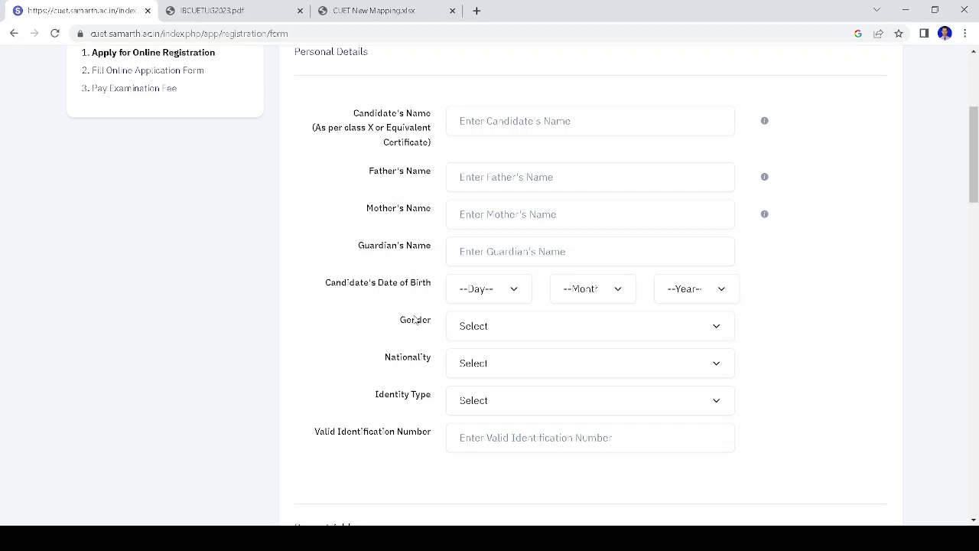
pyautogui.scroll(-2, 413, 318)
pyautogui.scroll(-4, 401, 321)
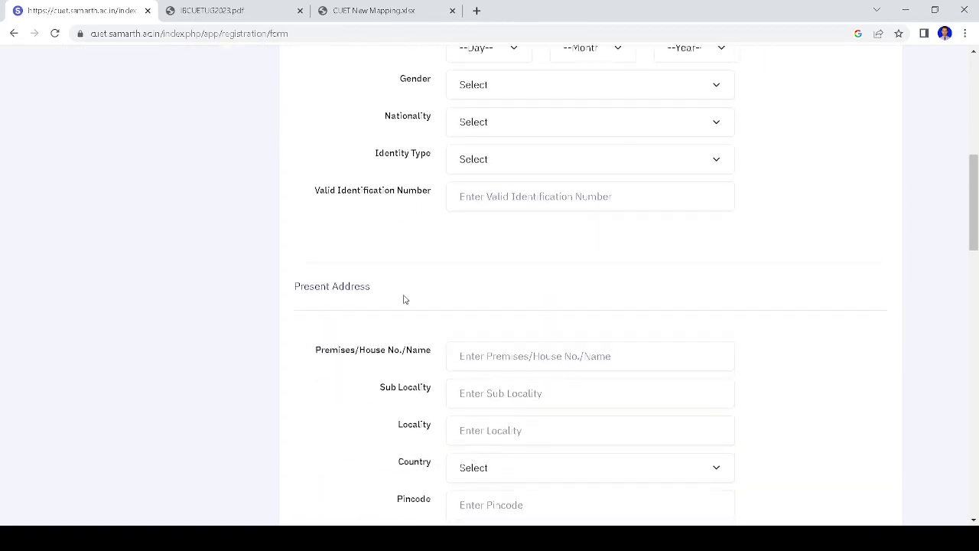
pyautogui.scroll(-5, 395, 230)
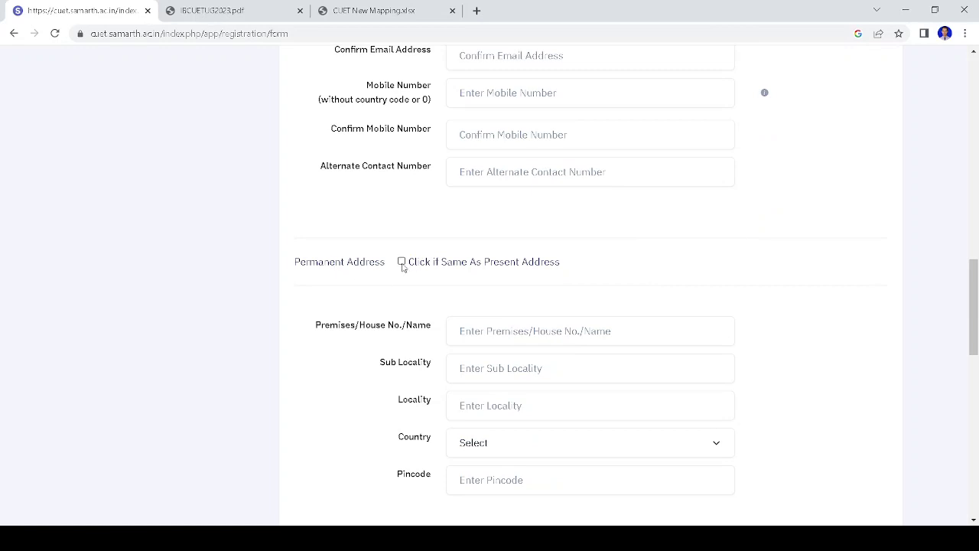
pyautogui.click(401, 263)
# Examine the password requirements, security question and security pin sections of the registration form.
pyautogui.scroll(-6, 402, 265)
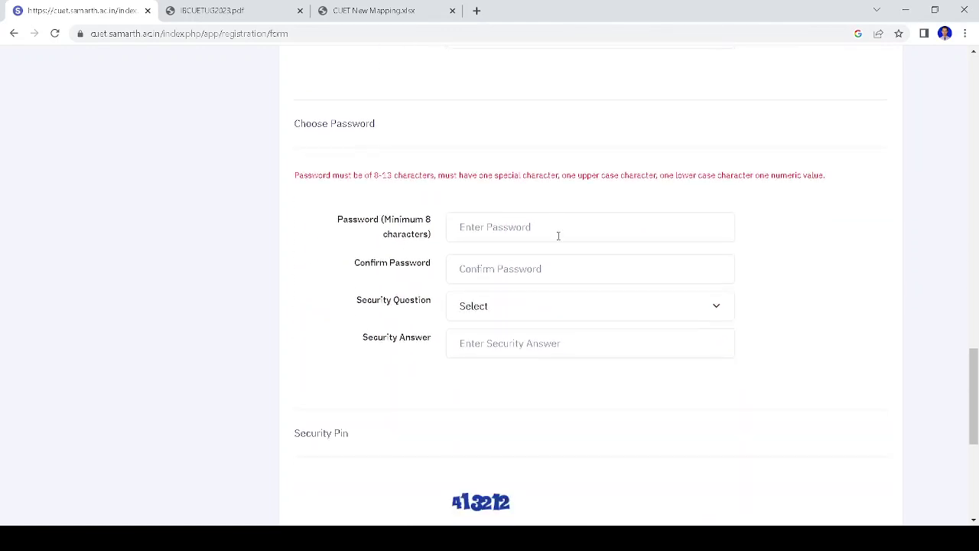
pyautogui.scroll(-2, 531, 313)
pyautogui.scroll(-1, 534, 313)
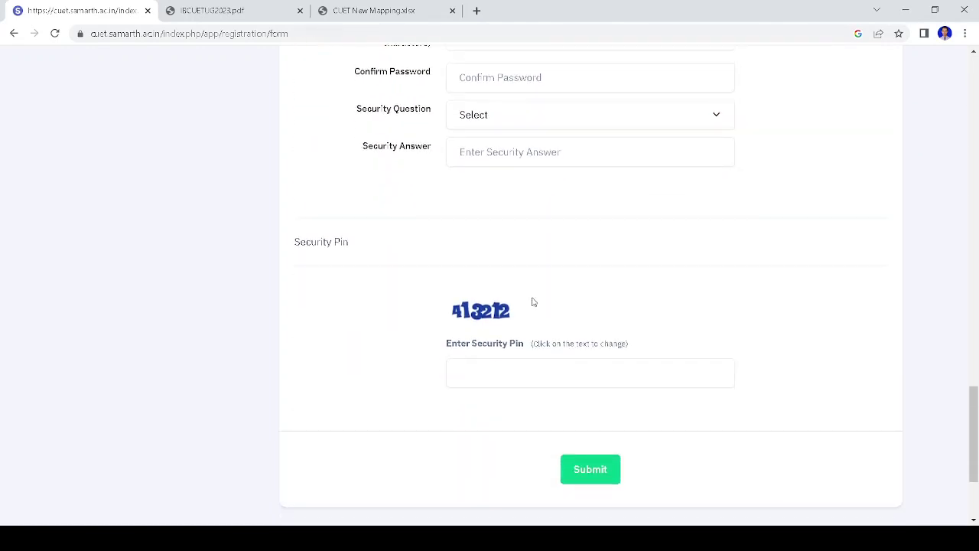
pyautogui.scroll(3, 531, 302)
pyautogui.scroll(2, 533, 294)
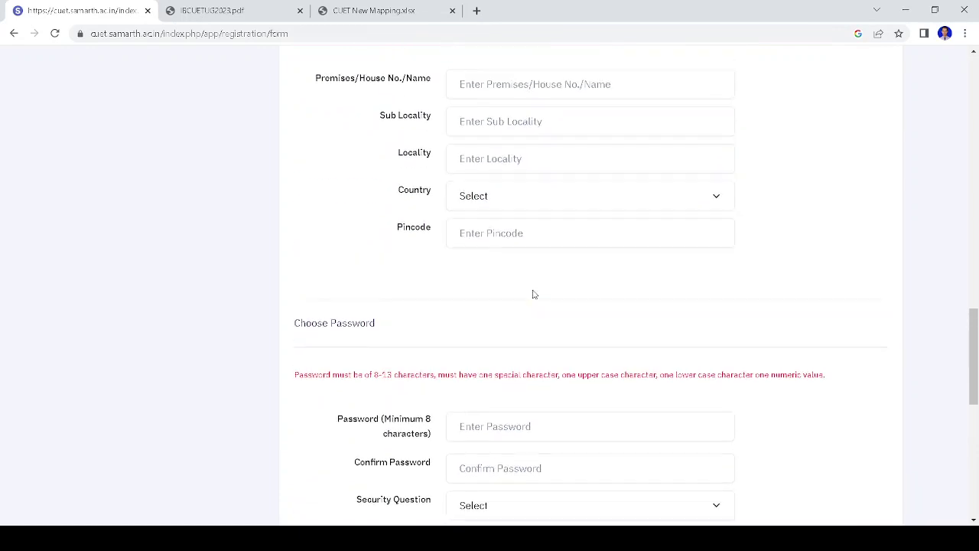
pyautogui.scroll(-7, 531, 292)
pyautogui.scroll(9, 533, 294)
pyautogui.scroll(10, 534, 296)
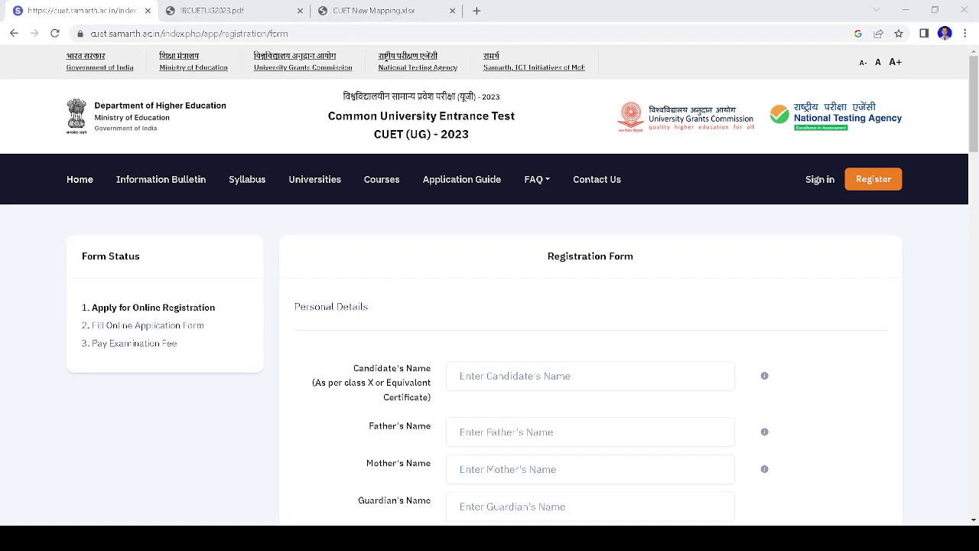
# Open the sign-in page for registered candidates and inspect its application number and password fields.
pyautogui.click(819, 181)
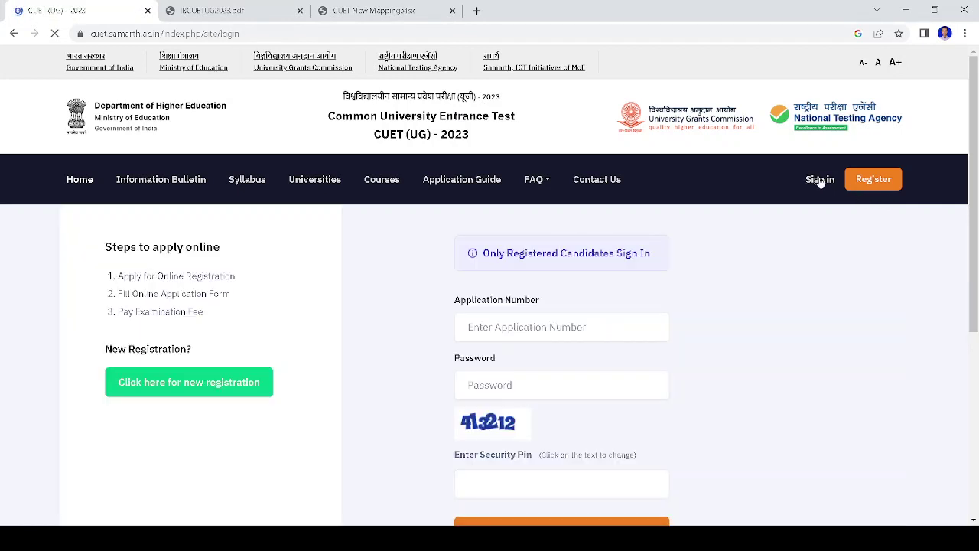
pyautogui.click(526, 334)
pyautogui.click(730, 311)
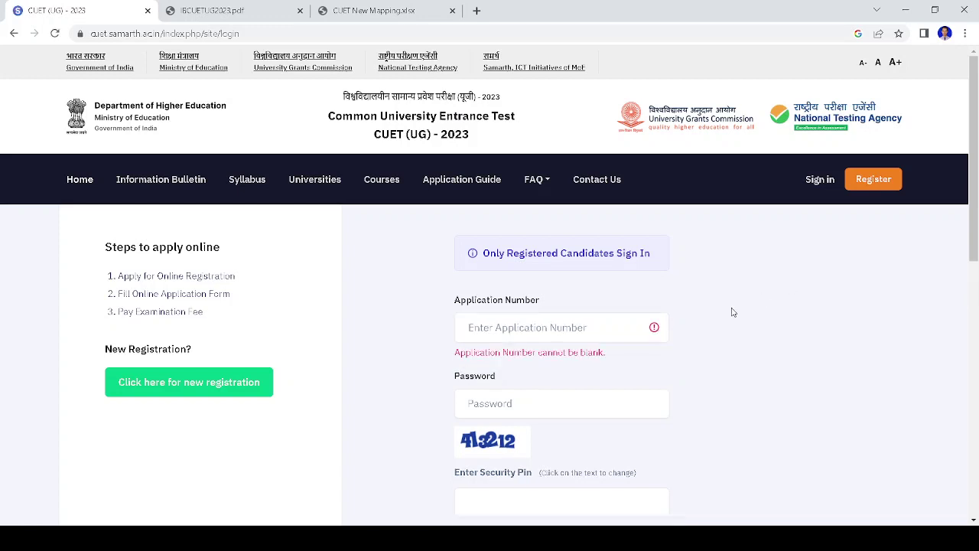
pyautogui.click(574, 398)
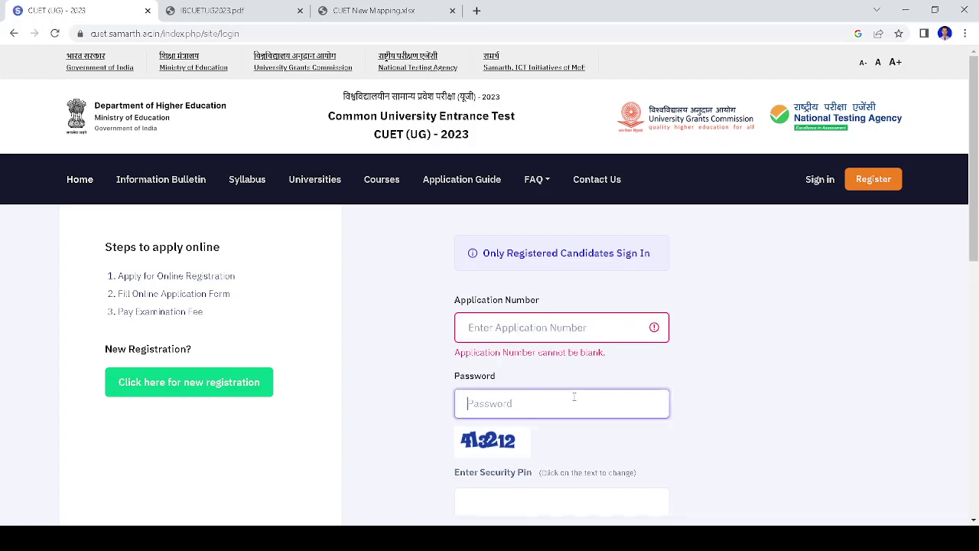
pyautogui.click(793, 309)
pyautogui.scroll(-1, 791, 306)
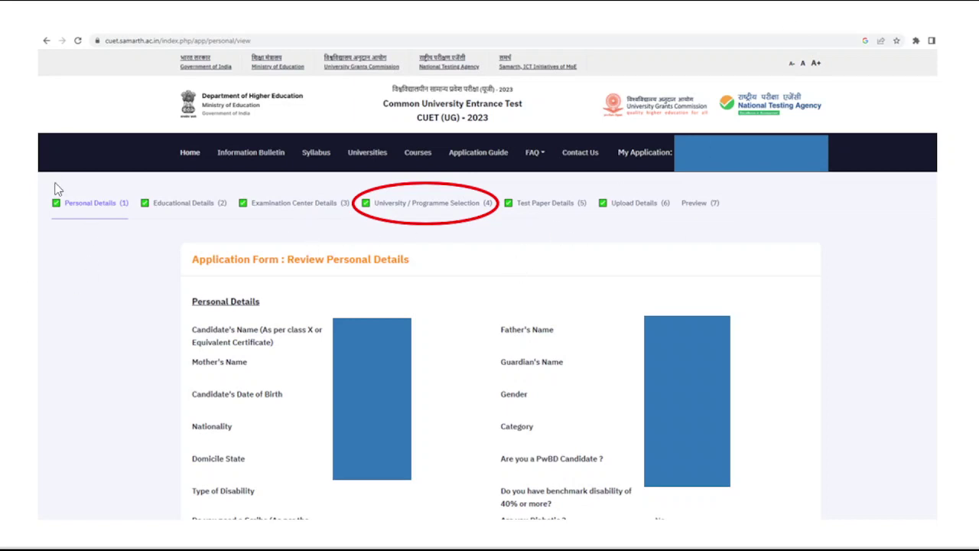
# On the presentation slides, ink-mark the application sections from Personal Details through Test Paper Details and the university selector.
pyautogui.moveTo(105, 185)
pyautogui.mouseDown()
pyautogui.moveTo(40, 231)
pyautogui.moveTo(128, 200)
pyautogui.moveTo(92, 184)
pyautogui.mouseUp()
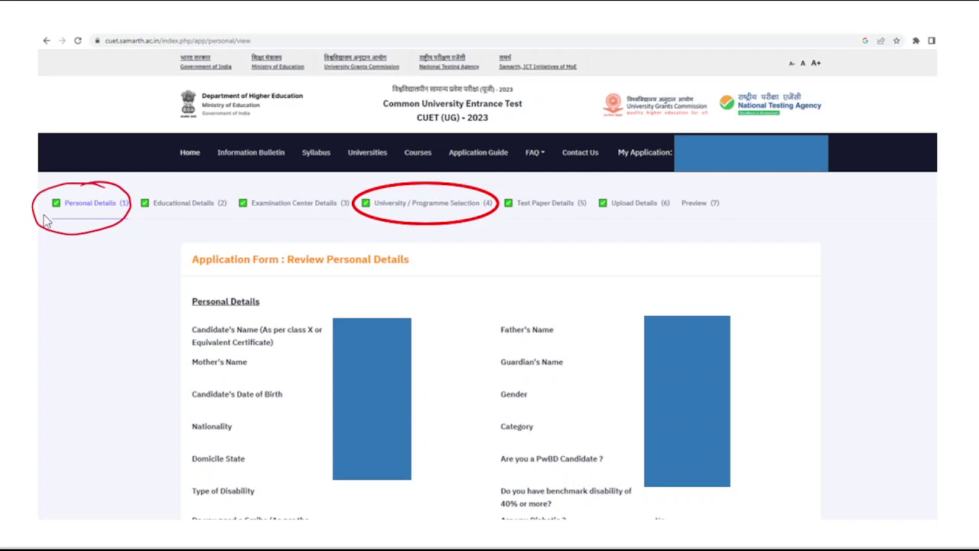
pyautogui.press('e')
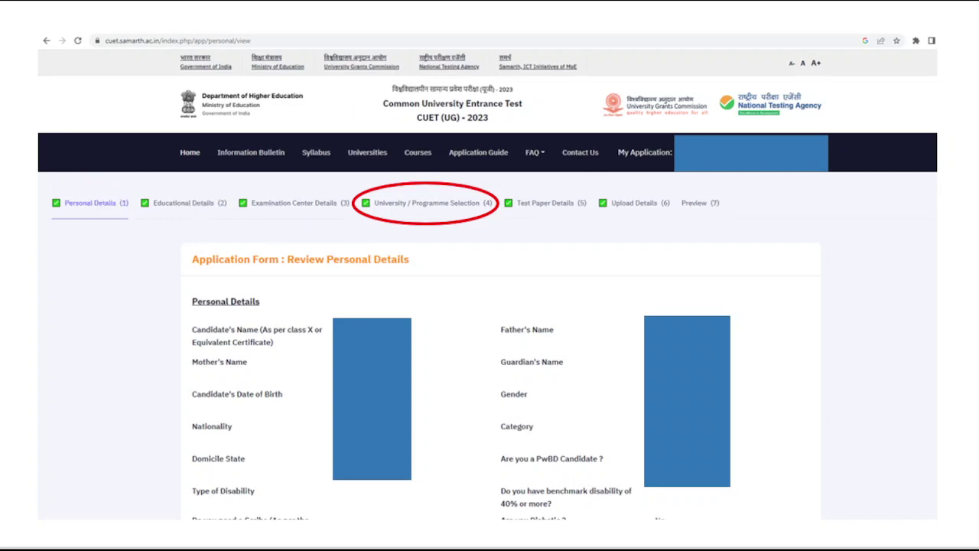
pyautogui.moveTo(185, 214)
pyautogui.mouseDown()
pyautogui.moveTo(227, 200)
pyautogui.moveTo(305, 212)
pyautogui.moveTo(290, 216)
pyautogui.mouseUp()
pyautogui.moveTo(268, 223); pyautogui.dragTo(310, 210)
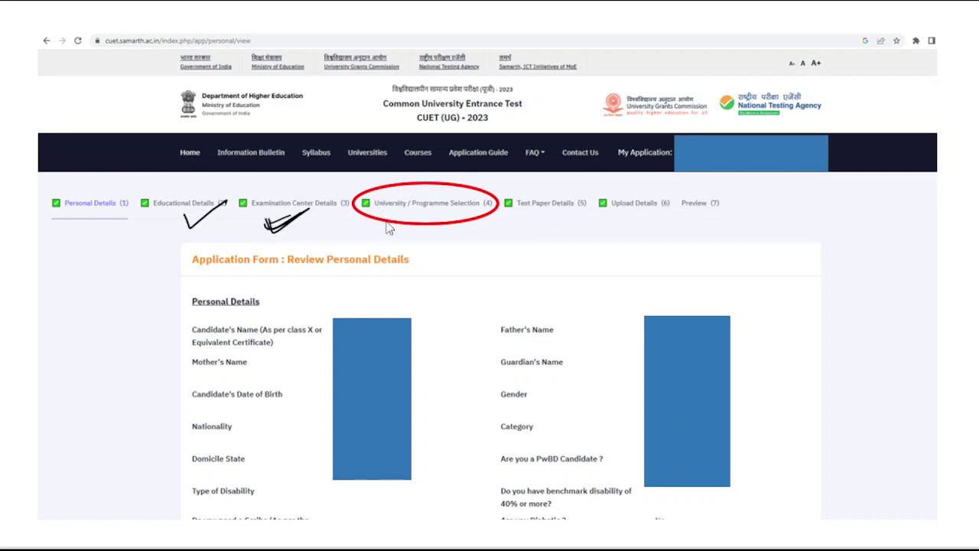
pyautogui.moveTo(372, 237); pyautogui.dragTo(404, 221)
pyautogui.moveTo(513, 235); pyautogui.dragTo(542, 211)
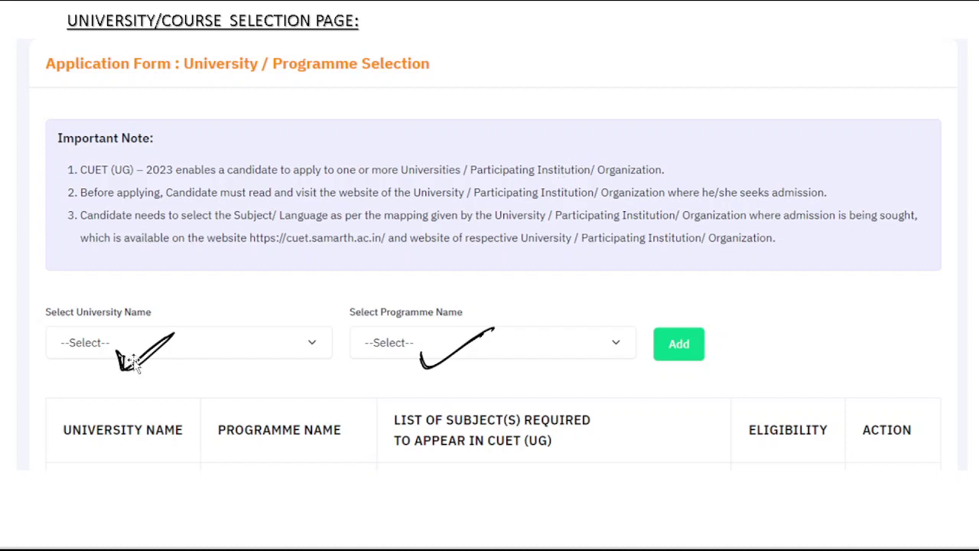
pyautogui.moveTo(170, 327)
pyautogui.mouseDown()
pyautogui.moveTo(22, 321)
pyautogui.moveTo(68, 302)
pyautogui.mouseUp()
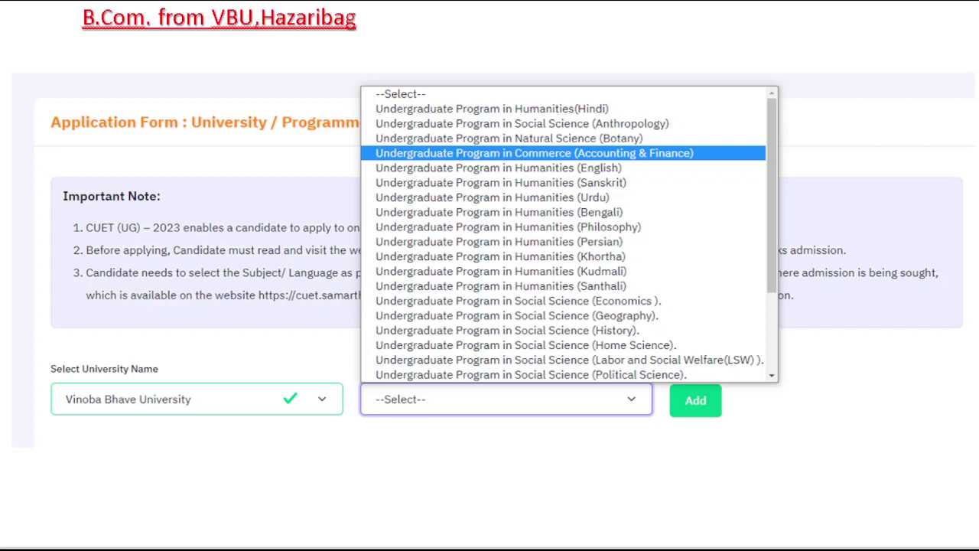
# Highlight the Humanities (Hindi), Social Science and Commerce programmes on the B.Com. slide and undo the last stroke.
pyautogui.moveTo(504, 109); pyautogui.dragTo(605, 112)
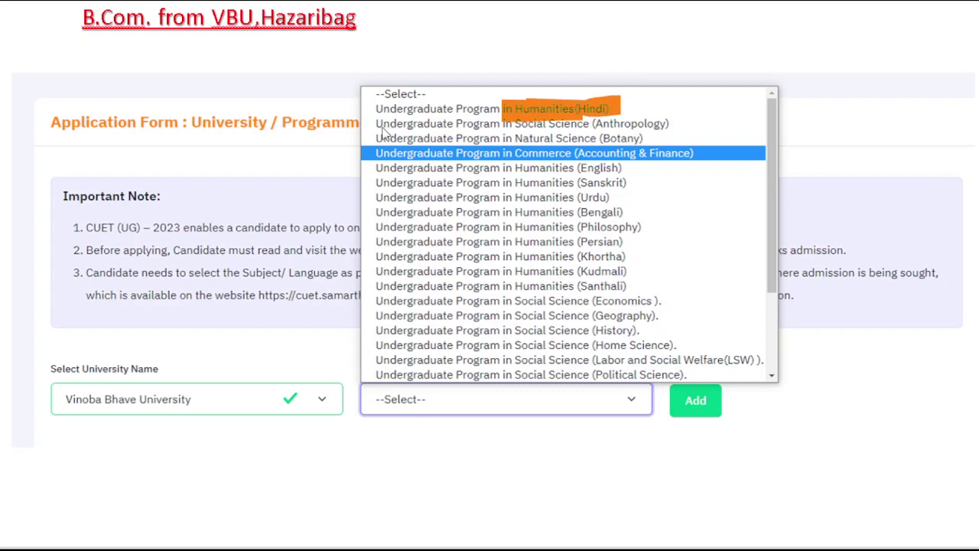
pyautogui.moveTo(375, 123); pyautogui.dragTo(594, 130)
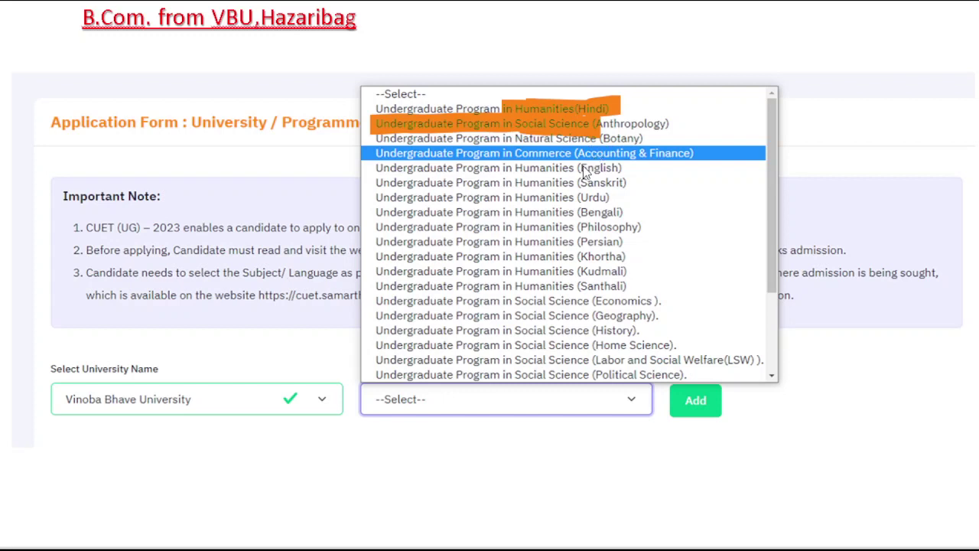
pyautogui.moveTo(412, 155); pyautogui.dragTo(576, 154)
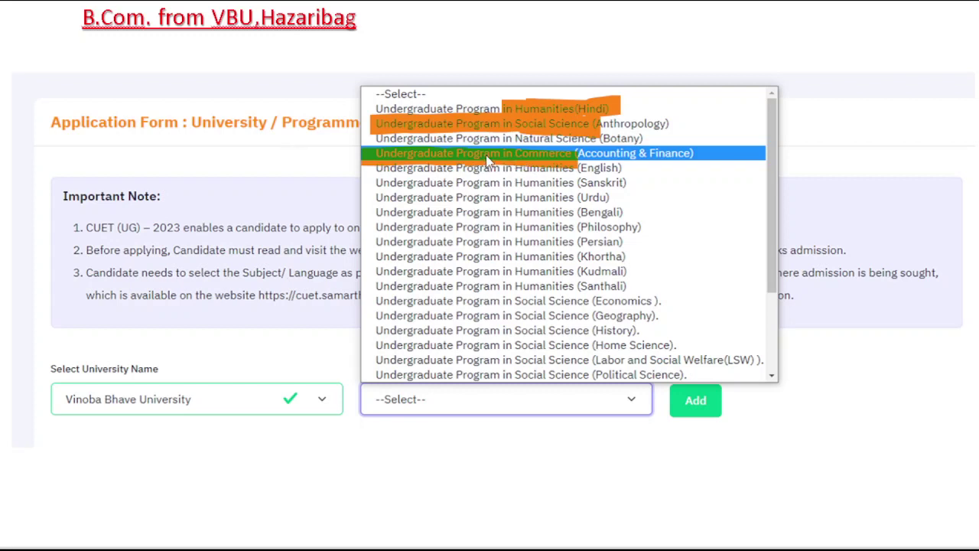
pyautogui.hotkey('ctrl', 'z')
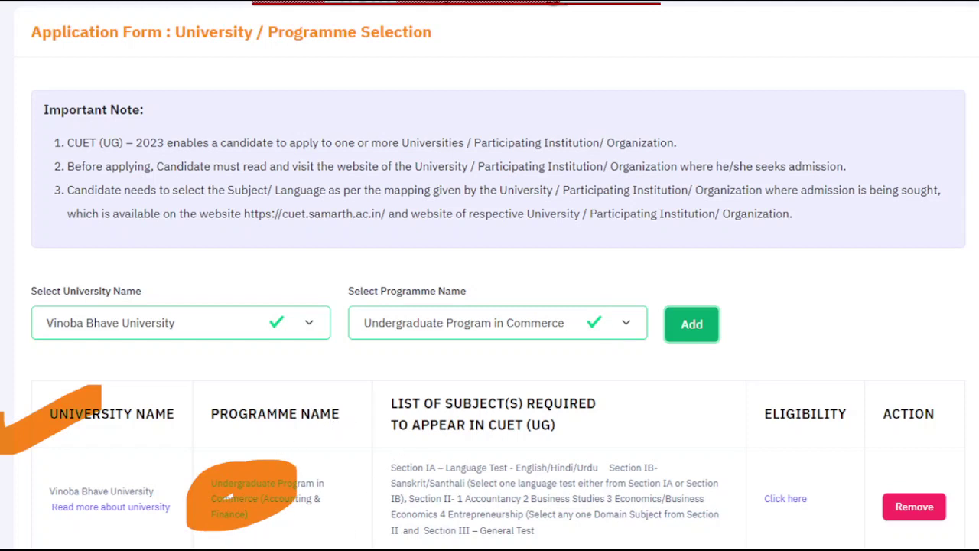
# Highlight the required subjects heading and the Section IA and IB language test details for the commerce programme.
pyautogui.moveTo(380, 403); pyautogui.dragTo(603, 406)
pyautogui.moveTo(382, 425); pyautogui.dragTo(566, 433)
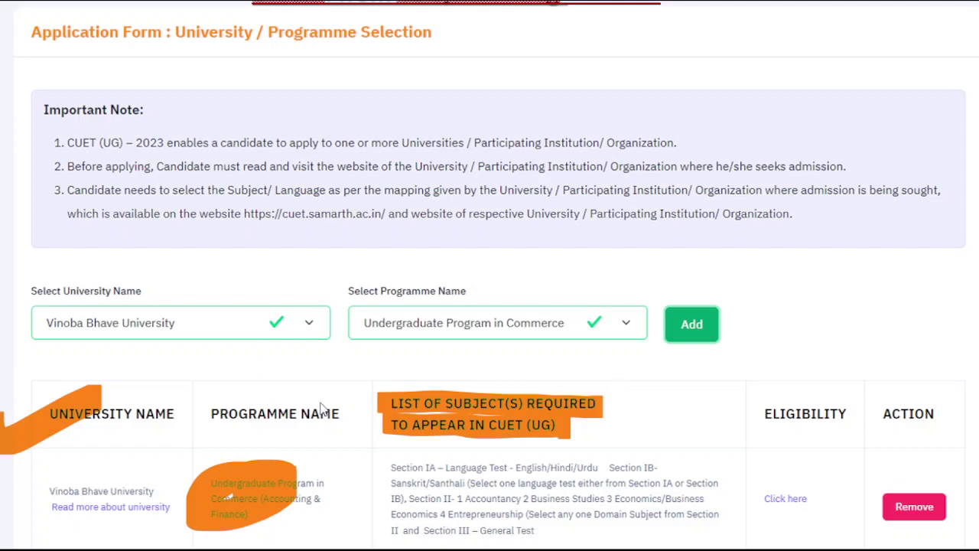
pyautogui.moveTo(410, 465)
pyautogui.mouseDown()
pyautogui.moveTo(387, 468)
pyautogui.moveTo(659, 467)
pyautogui.mouseUp()
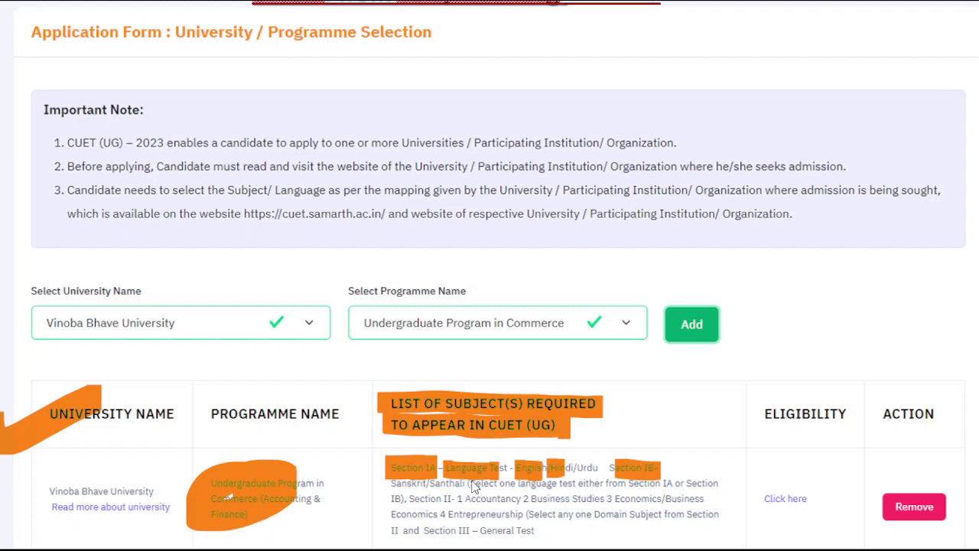
pyautogui.moveTo(471, 486); pyautogui.dragTo(727, 488)
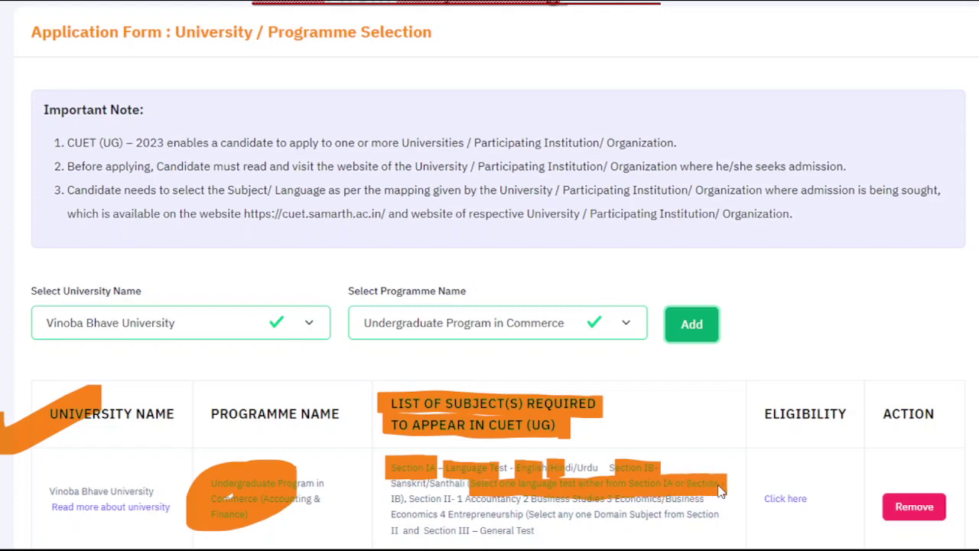
pyautogui.moveTo(393, 496); pyautogui.dragTo(407, 498)
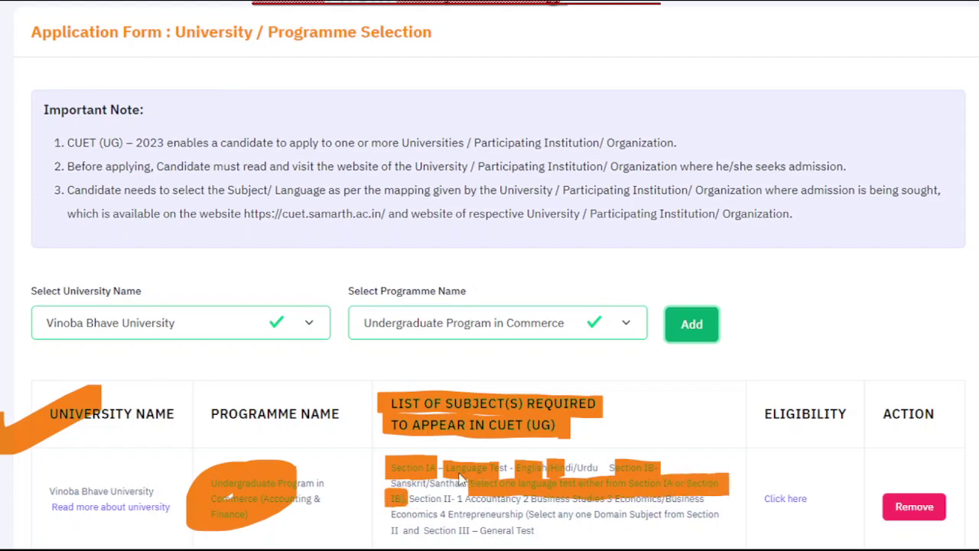
# Clear the Section IA and IB language highlights and highlight Entrepreneurship and Section III – General Test in the commerce row.
pyautogui.moveTo(459, 472)
pyautogui.mouseDown()
pyautogui.moveTo(413, 469)
pyautogui.moveTo(659, 468)
pyautogui.mouseUp()
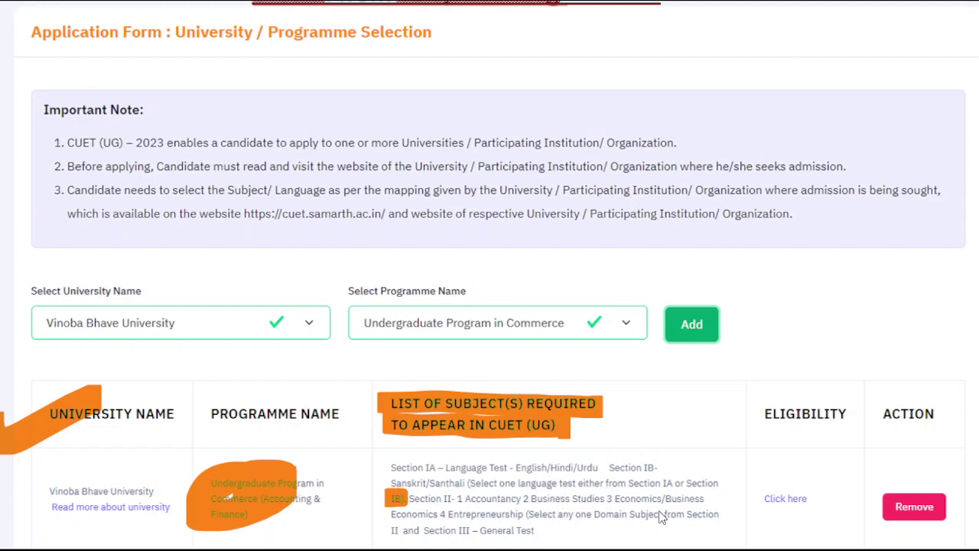
pyautogui.moveTo(444, 514); pyautogui.dragTo(522, 514)
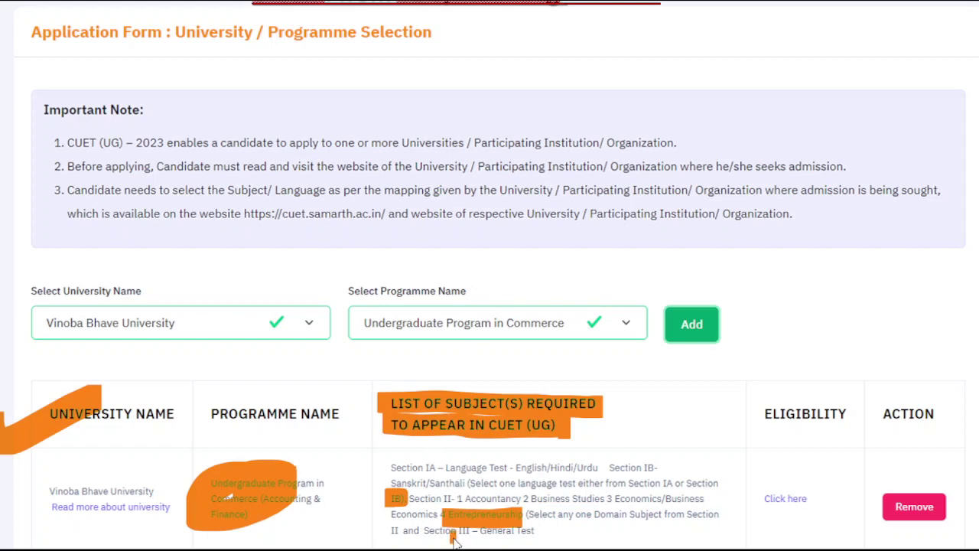
pyautogui.moveTo(451, 535); pyautogui.dragTo(515, 538)
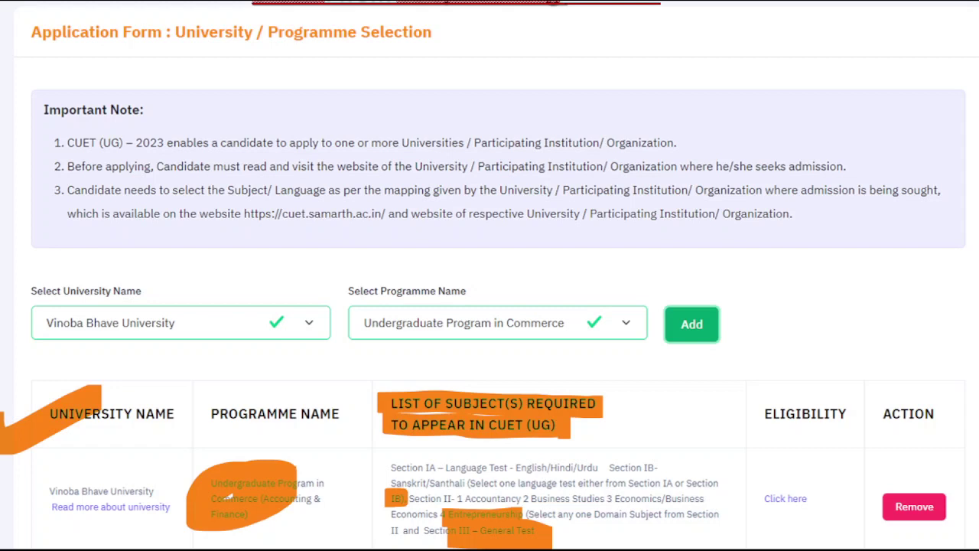
# Handwrite an arrowed subject note beside the Vinoba Bhave University table, with a "Lan" line and a "Sec-II" line.
pyautogui.moveTo(727, 372); pyautogui.dragTo(808, 342)
pyautogui.moveTo(792, 325)
pyautogui.mouseDown()
pyautogui.moveTo(819, 346)
pyautogui.moveTo(809, 354)
pyautogui.mouseUp()
pyautogui.moveTo(841, 306)
pyautogui.mouseDown()
pyautogui.moveTo(840, 337)
pyautogui.moveTo(872, 328)
pyautogui.moveTo(895, 299)
pyautogui.moveTo(964, 282)
pyautogui.mouseUp()
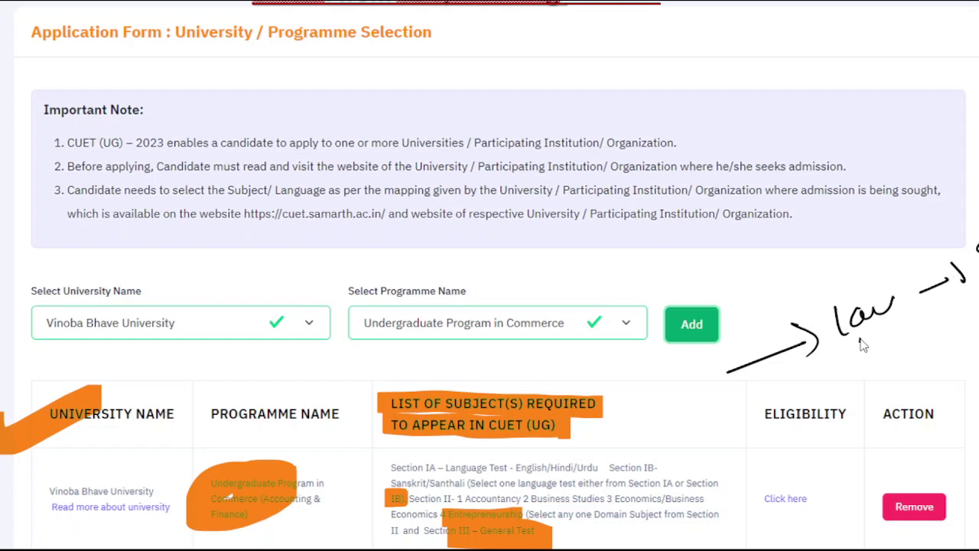
pyautogui.moveTo(863, 337)
pyautogui.mouseDown()
pyautogui.moveTo(854, 354)
pyautogui.moveTo(877, 349)
pyautogui.mouseUp()
pyautogui.moveTo(892, 334)
pyautogui.mouseDown()
pyautogui.moveTo(884, 350)
pyautogui.moveTo(926, 327)
pyautogui.mouseUp()
pyautogui.moveTo(932, 320)
pyautogui.mouseDown()
pyautogui.moveTo(933, 333)
pyautogui.moveTo(923, 336)
pyautogui.mouseUp()
pyautogui.moveTo(914, 312)
pyautogui.mouseDown()
pyautogui.moveTo(929, 309)
pyautogui.moveTo(928, 335)
pyautogui.mouseUp()
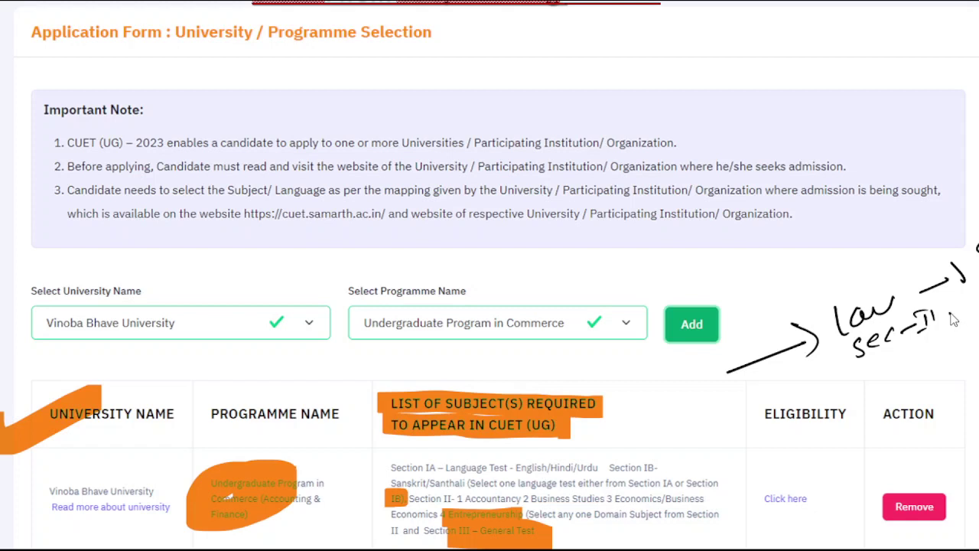
pyautogui.moveTo(950, 315); pyautogui.dragTo(978, 303)
pyautogui.moveTo(876, 370)
pyautogui.mouseDown()
pyautogui.moveTo(952, 340)
pyautogui.moveTo(978, 360)
pyautogui.mouseUp()
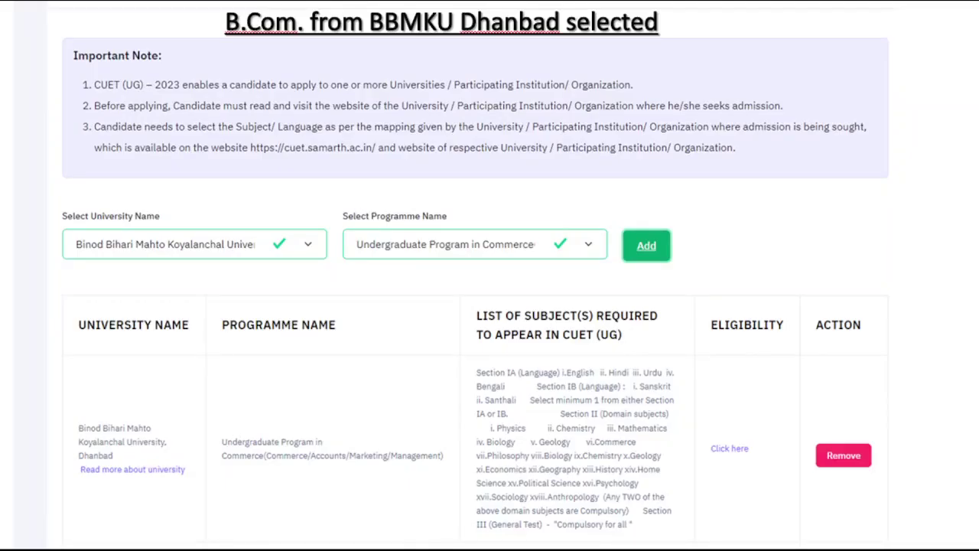
# On the BBMKU Dhanbad slide, mark the university and highlight the minimum-one language rule, English, Hindi, Urdu, Sanskrit, Physics, Chemistry and Mathematics.
pyautogui.click(141, 433)
pyautogui.moveTo(523, 399); pyautogui.dragTo(680, 404)
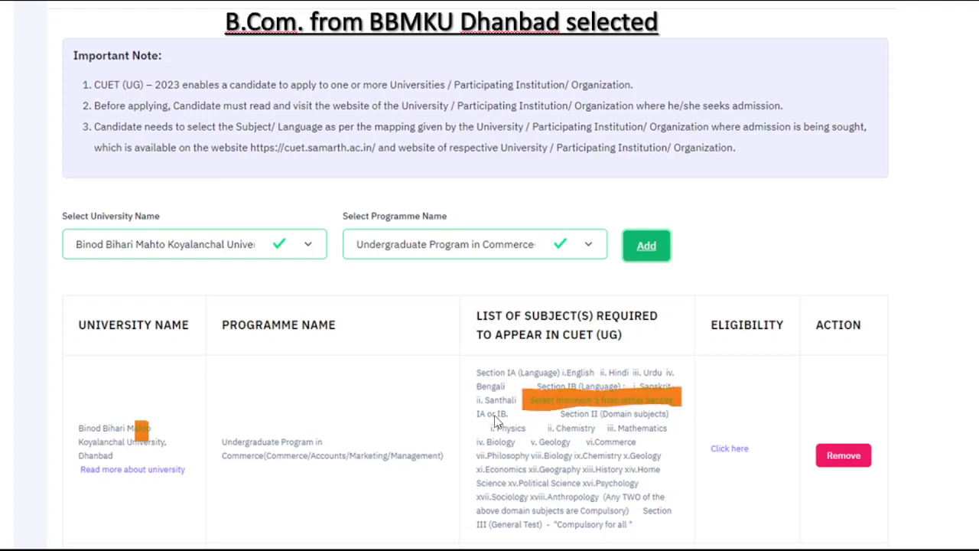
pyautogui.moveTo(468, 414); pyautogui.dragTo(521, 414)
pyautogui.moveTo(564, 373)
pyautogui.mouseDown()
pyautogui.moveTo(661, 373)
pyautogui.moveTo(674, 386)
pyautogui.mouseUp()
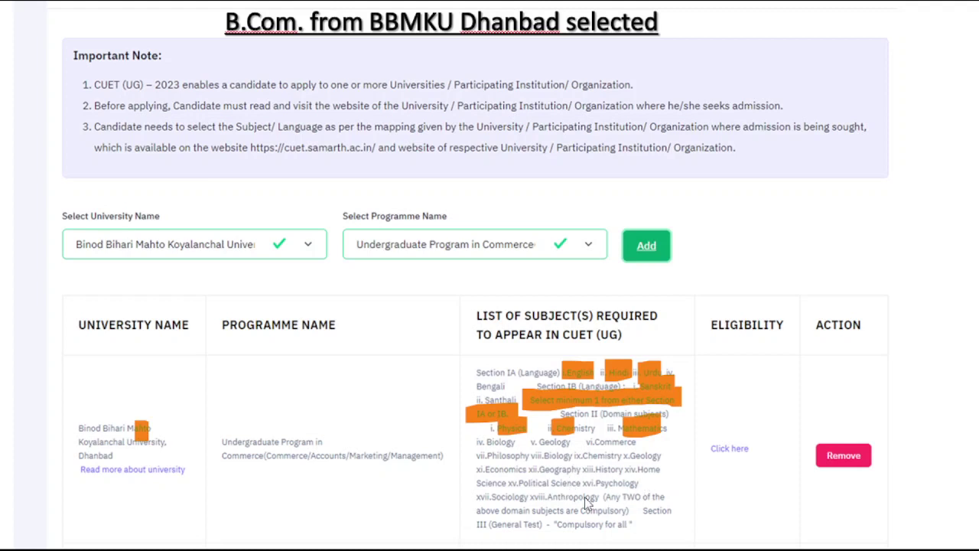
# Highlight the rule that any two domain subjects are compulsory, plus Commerce and Economics in the BBMKU subject list.
pyautogui.moveTo(611, 499)
pyautogui.mouseDown()
pyautogui.moveTo(672, 488)
pyautogui.moveTo(667, 502)
pyautogui.mouseUp()
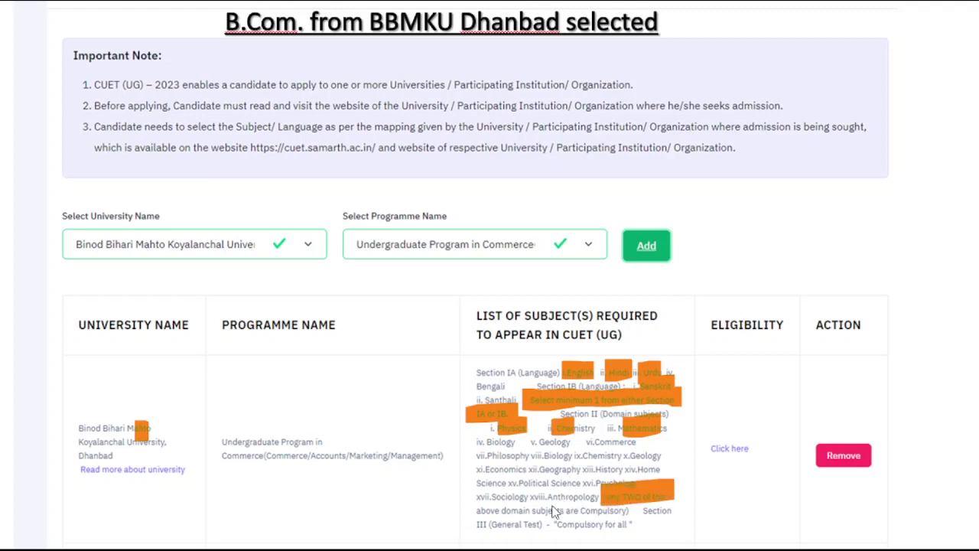
pyautogui.moveTo(480, 508)
pyautogui.mouseDown()
pyautogui.moveTo(512, 519)
pyautogui.moveTo(629, 510)
pyautogui.mouseUp()
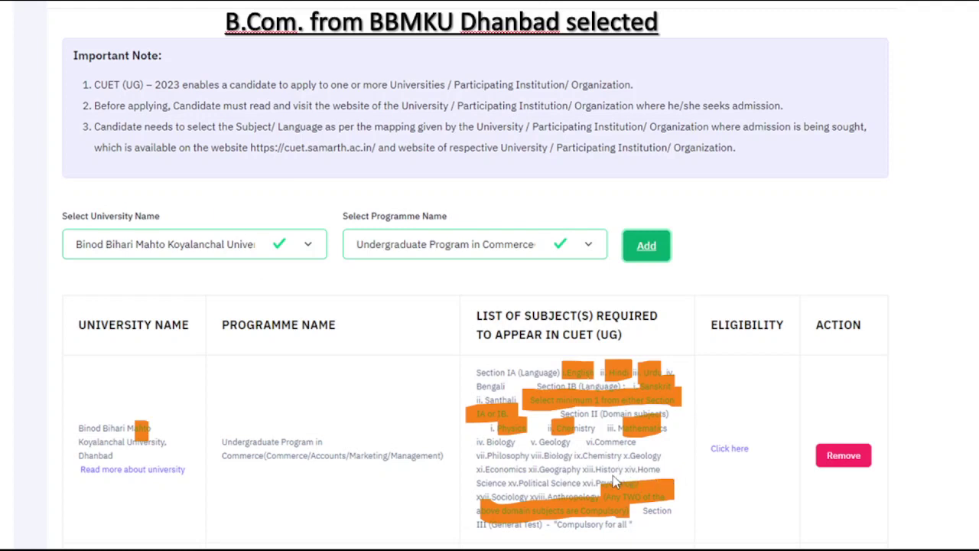
pyautogui.moveTo(590, 446); pyautogui.dragTo(651, 456)
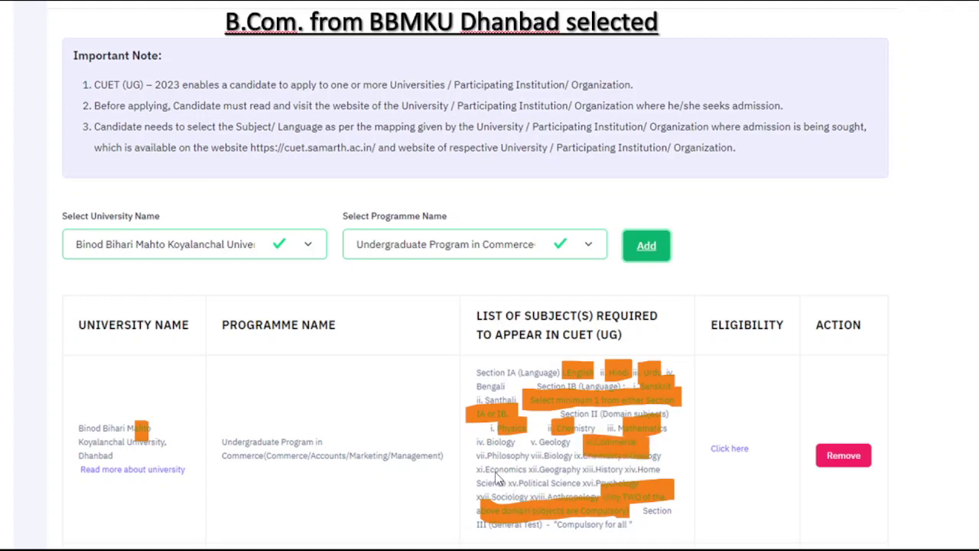
pyautogui.moveTo(483, 469)
pyautogui.mouseDown()
pyautogui.moveTo(533, 475)
pyautogui.moveTo(478, 472)
pyautogui.moveTo(519, 463)
pyautogui.mouseUp()
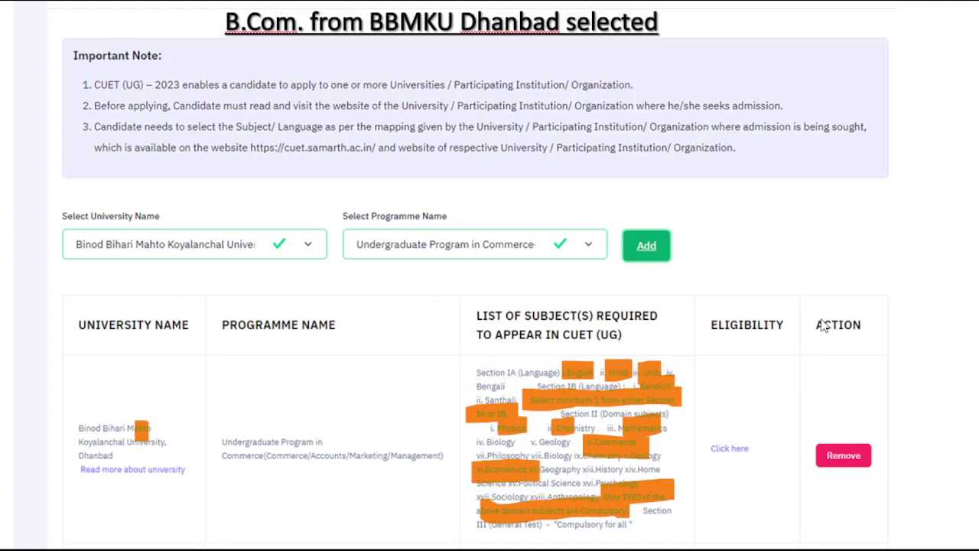
# Draw an arrow beside the BBMKU table and handwrite the language and domain subject notes next to it.
pyautogui.moveTo(742, 312)
pyautogui.mouseDown()
pyautogui.moveTo(826, 277)
pyautogui.moveTo(833, 291)
pyautogui.mouseUp()
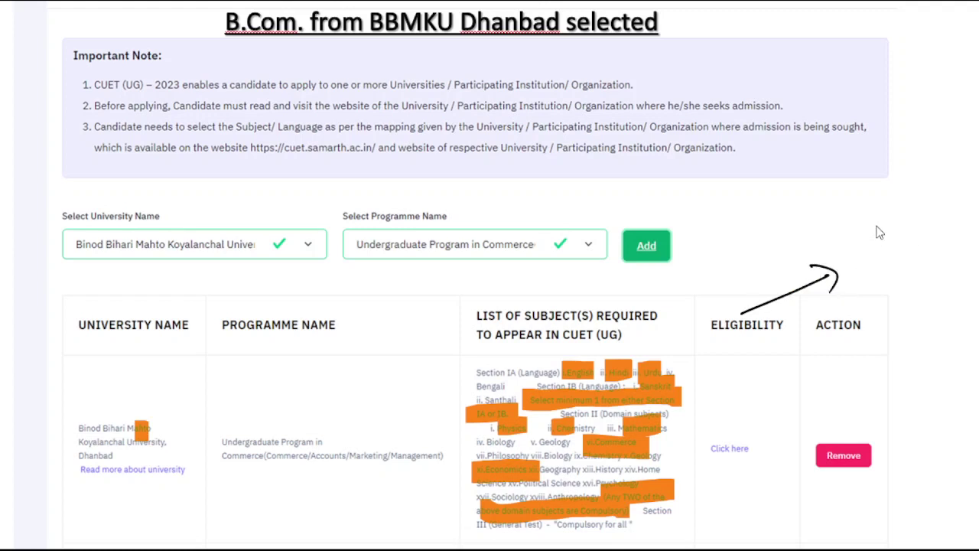
pyautogui.moveTo(881, 220)
pyautogui.mouseDown()
pyautogui.moveTo(913, 225)
pyautogui.moveTo(924, 207)
pyautogui.mouseUp()
pyautogui.moveTo(874, 277)
pyautogui.mouseDown()
pyautogui.moveTo(927, 252)
pyautogui.moveTo(949, 218)
pyautogui.moveTo(949, 239)
pyautogui.moveTo(973, 223)
pyautogui.moveTo(978, 183)
pyautogui.mouseUp()
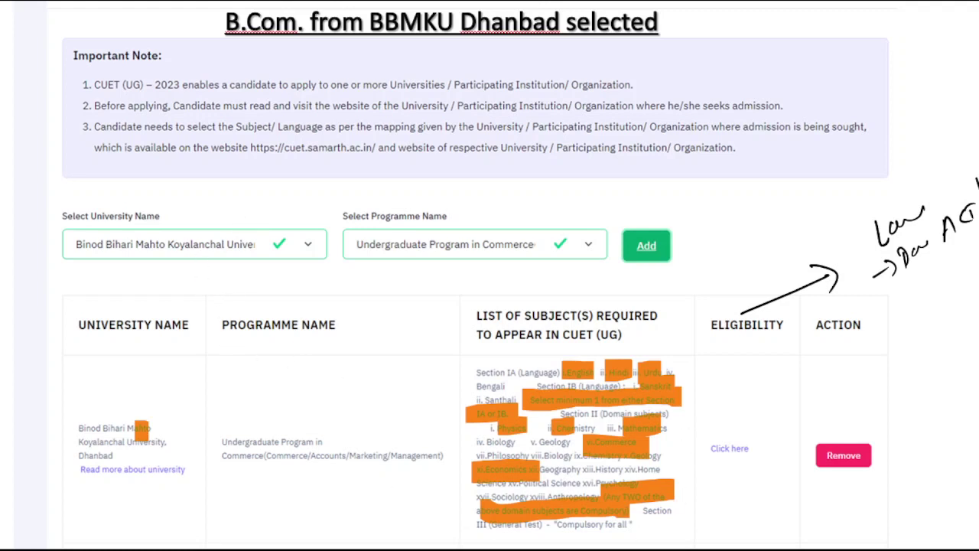
# Underline the Section III General Test, circle "Compulsory for all" and add an underlined "G T" entry to the handwritten note.
pyautogui.moveTo(481, 539)
pyautogui.mouseDown()
pyautogui.moveTo(581, 535)
pyautogui.moveTo(520, 537)
pyautogui.moveTo(547, 538)
pyautogui.mouseUp()
pyautogui.moveTo(658, 531)
pyautogui.mouseDown()
pyautogui.moveTo(662, 517)
pyautogui.moveTo(552, 528)
pyautogui.moveTo(664, 529)
pyautogui.moveTo(639, 509)
pyautogui.mouseUp()
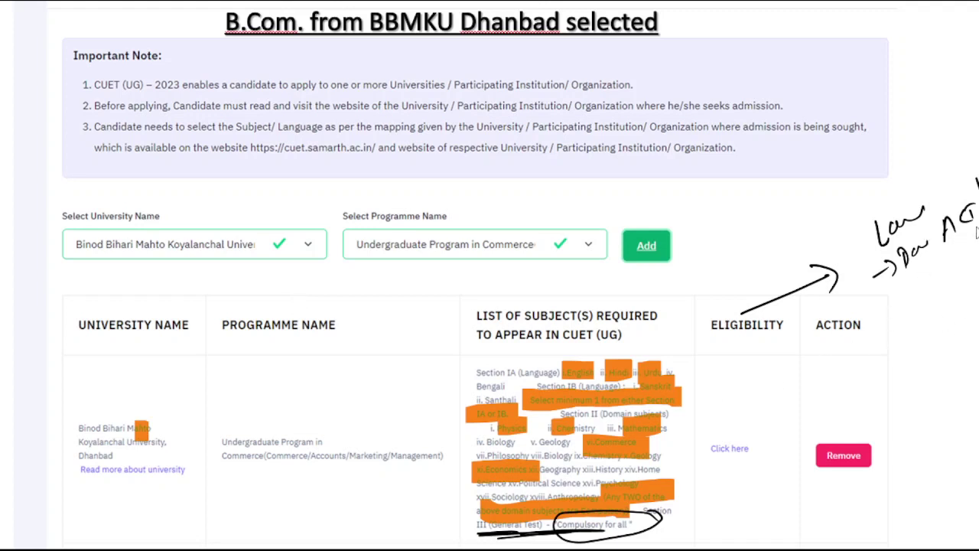
pyautogui.moveTo(910, 292)
pyautogui.mouseDown()
pyautogui.moveTo(965, 284)
pyautogui.moveTo(978, 257)
pyautogui.moveTo(978, 277)
pyautogui.mouseUp()
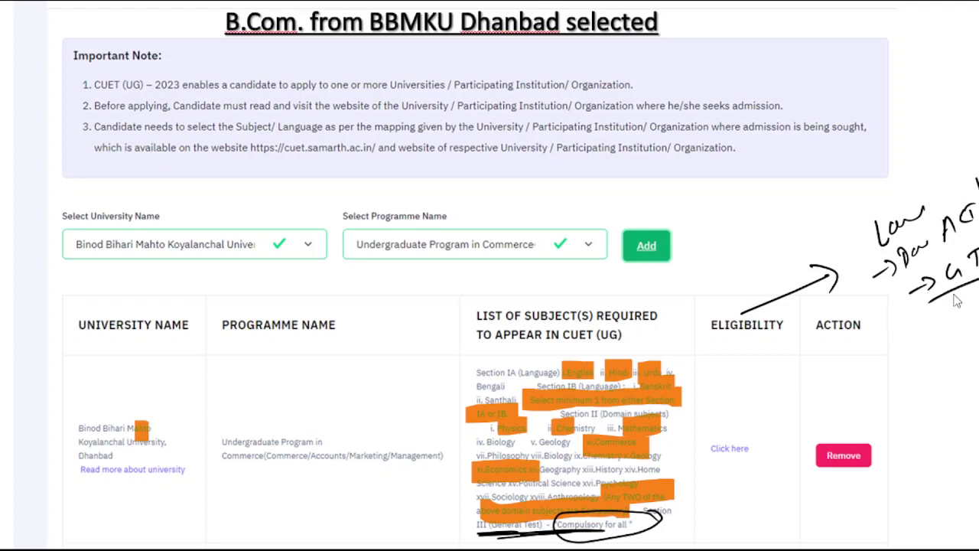
pyautogui.moveTo(921, 309); pyautogui.dragTo(978, 285)
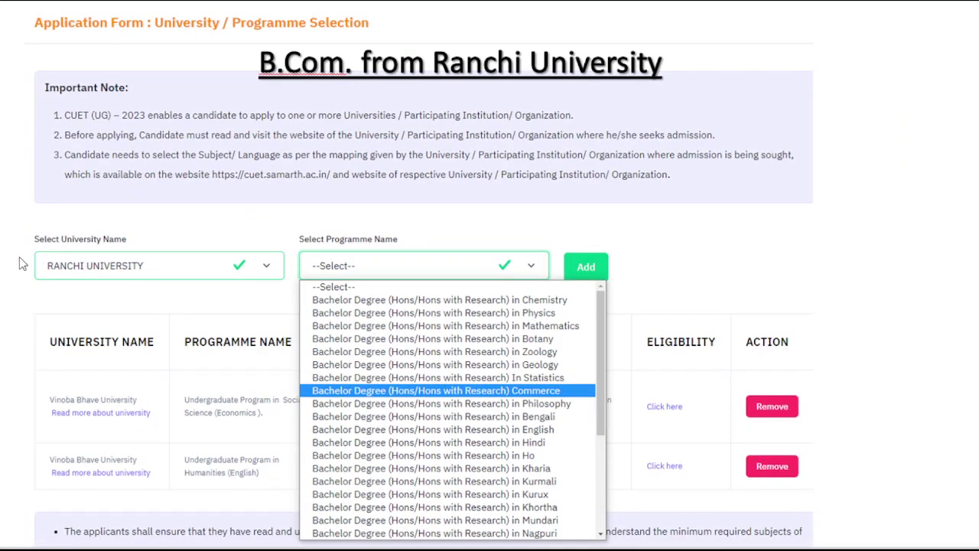
# Mark Ranchi University and its Commerce degree, and on its selection slide circle the minimum-one language rule and tick both language sections.
pyautogui.moveTo(3, 272); pyautogui.dragTo(42, 260)
pyautogui.moveTo(567, 392); pyautogui.dragTo(595, 379)
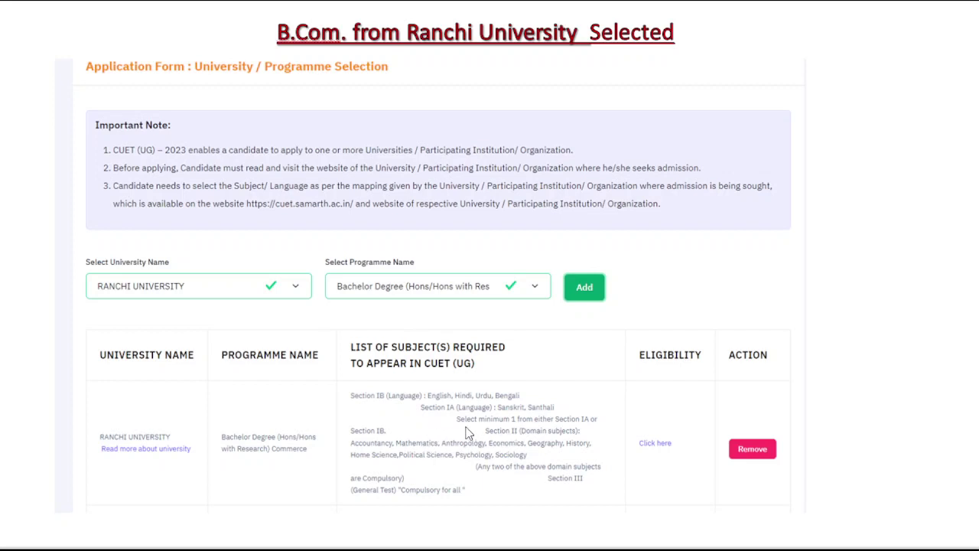
pyautogui.moveTo(459, 426); pyautogui.dragTo(506, 426)
pyautogui.moveTo(552, 429)
pyautogui.mouseDown()
pyautogui.moveTo(606, 427)
pyautogui.moveTo(557, 413)
pyautogui.moveTo(450, 421)
pyautogui.moveTo(474, 430)
pyautogui.mouseUp()
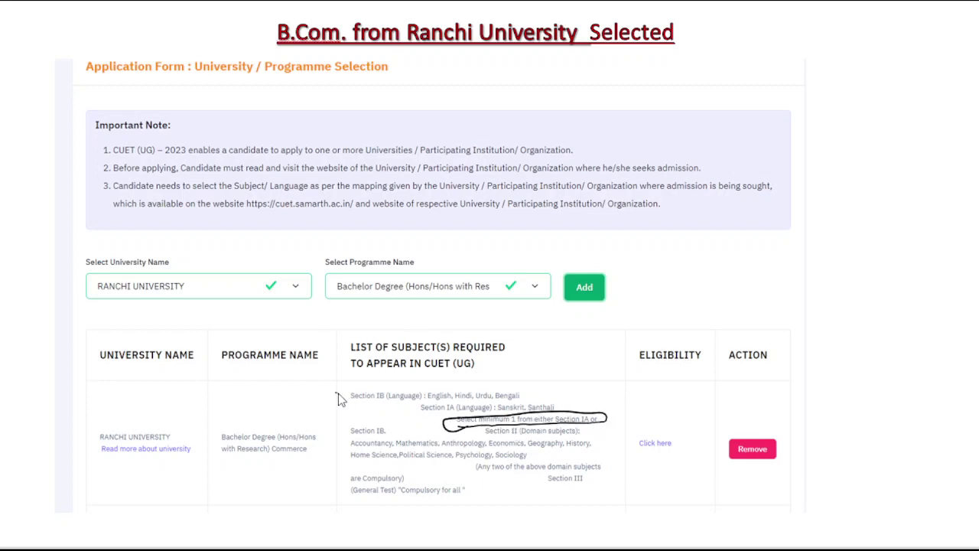
pyautogui.moveTo(335, 394)
pyautogui.mouseDown()
pyautogui.moveTo(385, 382)
pyautogui.moveTo(415, 420)
pyautogui.moveTo(438, 405)
pyautogui.mouseUp()
# Underline the domain subjects heading, the any-two rule and Economics, and tick Accountancy in the Ranchi University subject list.
pyautogui.moveTo(522, 441); pyautogui.dragTo(604, 440)
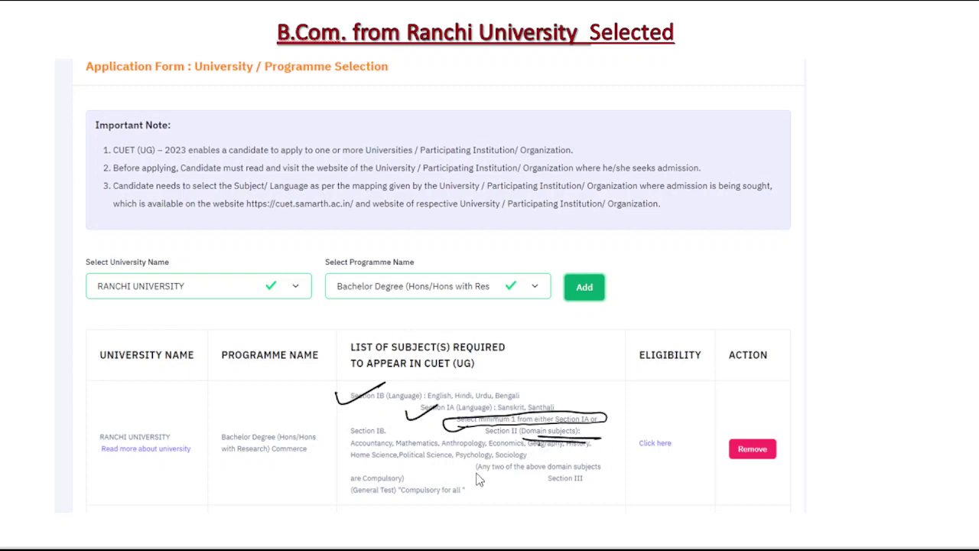
pyautogui.moveTo(482, 474); pyautogui.dragTo(617, 475)
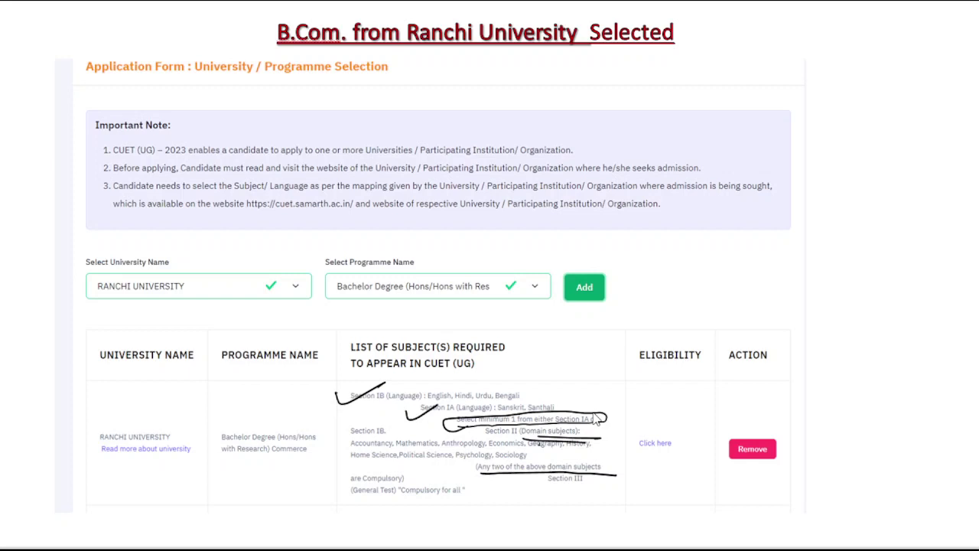
pyautogui.moveTo(370, 445); pyautogui.dragTo(387, 443)
pyautogui.moveTo(491, 449); pyautogui.dragTo(527, 448)
# Handwrite two arrowed entries beside the Ranchi University table, one for Hindi/English and one for Accountancy.
pyautogui.moveTo(769, 260)
pyautogui.mouseDown()
pyautogui.moveTo(812, 242)
pyautogui.moveTo(814, 260)
pyautogui.mouseUp()
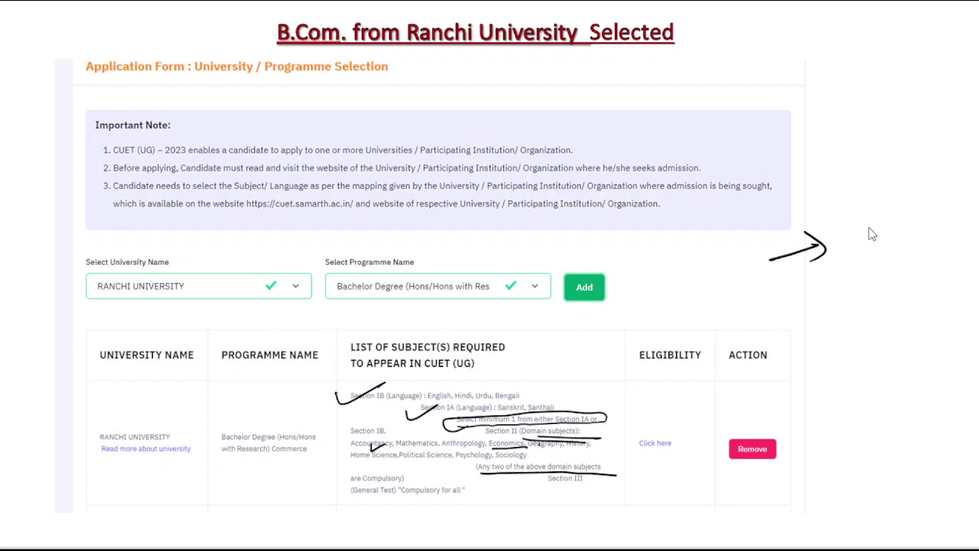
pyautogui.moveTo(858, 212)
pyautogui.mouseDown()
pyautogui.moveTo(866, 228)
pyautogui.moveTo(879, 200)
pyautogui.moveTo(918, 196)
pyautogui.mouseUp()
pyautogui.moveTo(798, 302); pyautogui.dragTo(838, 305)
pyautogui.moveTo(816, 277)
pyautogui.mouseDown()
pyautogui.moveTo(834, 283)
pyautogui.moveTo(831, 309)
pyautogui.mouseUp()
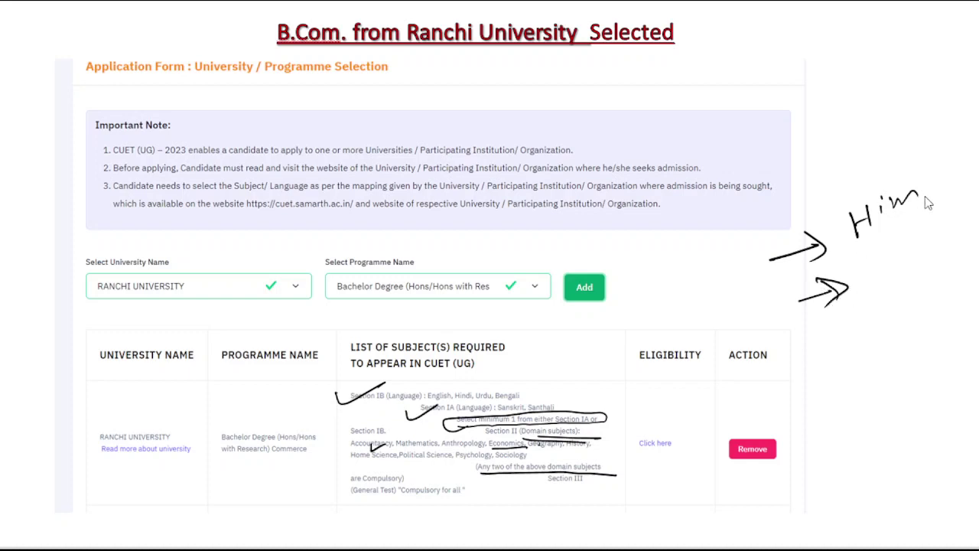
pyautogui.moveTo(932, 155)
pyautogui.mouseDown()
pyautogui.moveTo(931, 198)
pyautogui.moveTo(955, 181)
pyautogui.mouseUp()
pyautogui.moveTo(858, 290)
pyautogui.mouseDown()
pyautogui.moveTo(865, 266)
pyautogui.moveTo(877, 277)
pyautogui.mouseUp()
pyautogui.moveTo(892, 254); pyautogui.dragTo(884, 272)
pyautogui.moveTo(915, 237); pyautogui.dragTo(900, 263)
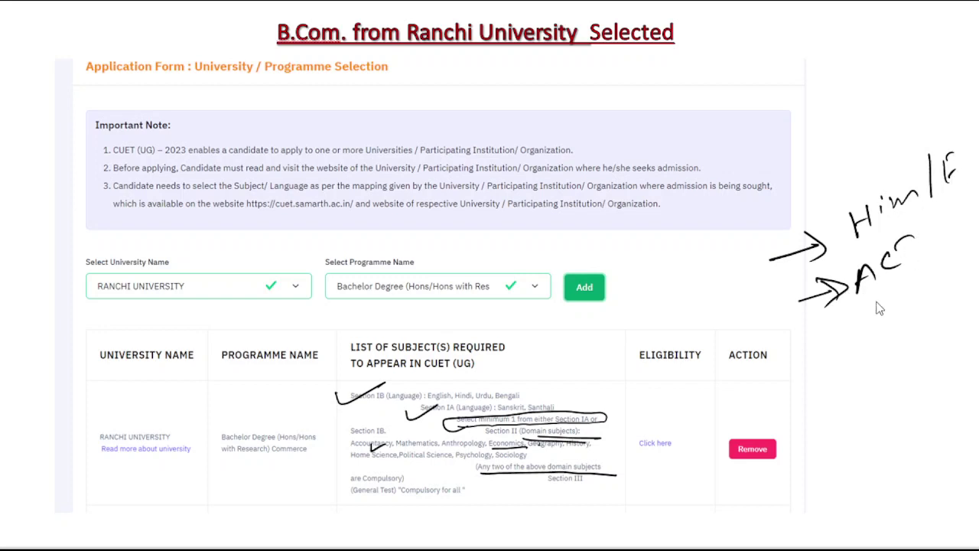
# Add an arrowed "Eco" entry and one more arrowed entry below it to the Ranchi University note.
pyautogui.moveTo(816, 341); pyautogui.dragTo(863, 320)
pyautogui.moveTo(848, 313); pyautogui.dragTo(865, 328)
pyautogui.moveTo(890, 295)
pyautogui.mouseDown()
pyautogui.moveTo(883, 320)
pyautogui.moveTo(924, 289)
pyautogui.mouseUp()
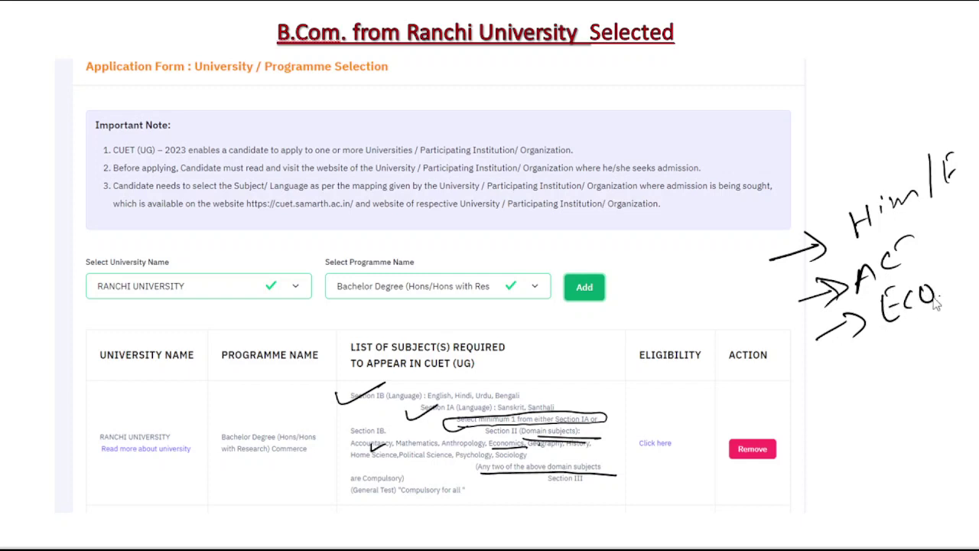
pyautogui.click(939, 300)
pyautogui.moveTo(808, 385)
pyautogui.mouseDown()
pyautogui.moveTo(858, 370)
pyautogui.moveTo(847, 387)
pyautogui.mouseUp()
pyautogui.moveTo(879, 351)
pyautogui.mouseDown()
pyautogui.moveTo(900, 375)
pyautogui.moveTo(923, 358)
pyautogui.moveTo(941, 361)
pyautogui.mouseUp()
pyautogui.moveTo(930, 323); pyautogui.dragTo(951, 312)
pyautogui.moveTo(946, 314)
pyautogui.mouseDown()
pyautogui.moveTo(949, 350)
pyautogui.moveTo(978, 321)
pyautogui.mouseUp()
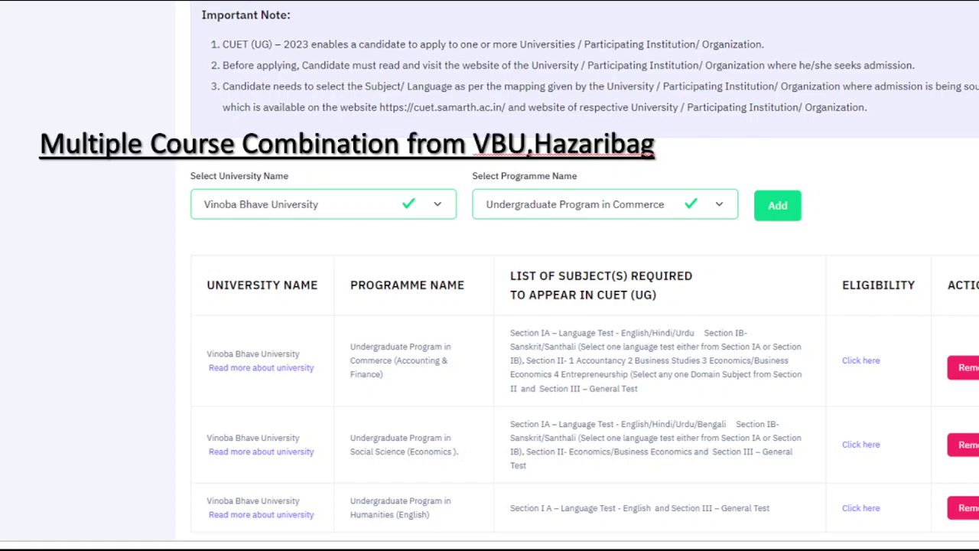
# On the multiple course combination slide, tick the three Vinoba Bhave University rows, circle the required subjects heading and bracket the subject lists.
pyautogui.moveTo(147, 322); pyautogui.dragTo(209, 306)
pyautogui.moveTo(152, 430); pyautogui.dragTo(212, 410)
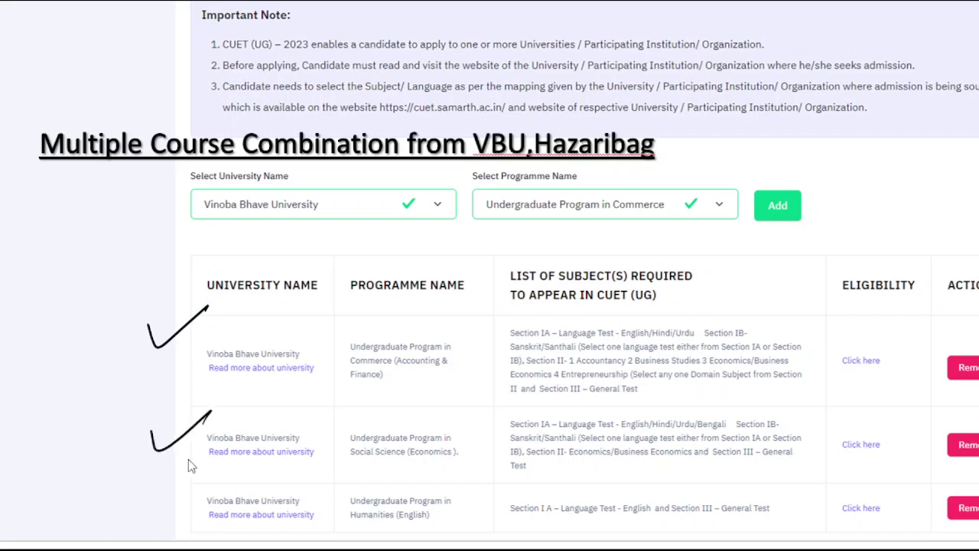
pyautogui.moveTo(149, 490); pyautogui.dragTo(210, 471)
pyautogui.moveTo(608, 247)
pyautogui.mouseDown()
pyautogui.moveTo(495, 260)
pyautogui.moveTo(539, 313)
pyautogui.moveTo(702, 300)
pyautogui.moveTo(617, 249)
pyautogui.moveTo(573, 247)
pyautogui.mouseUp()
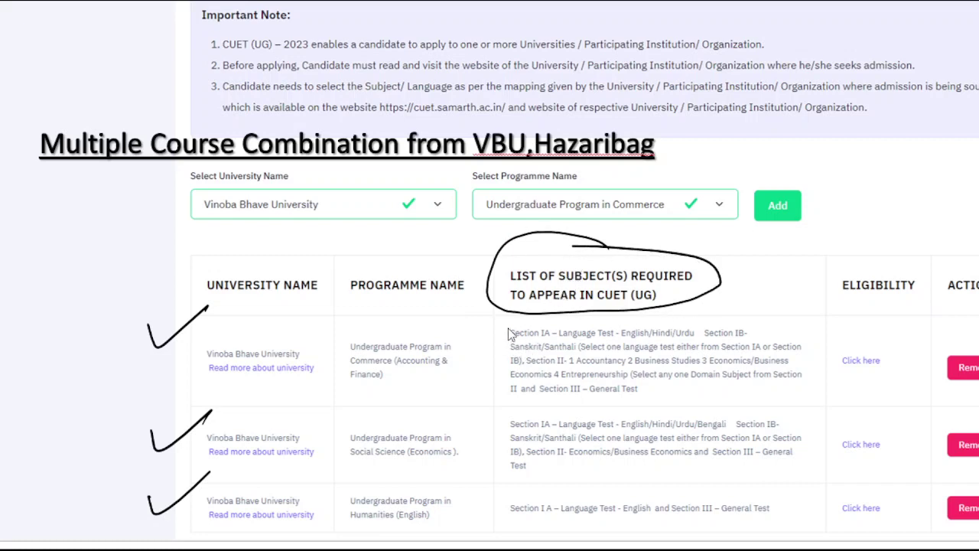
pyautogui.moveTo(505, 314); pyautogui.dragTo(495, 501)
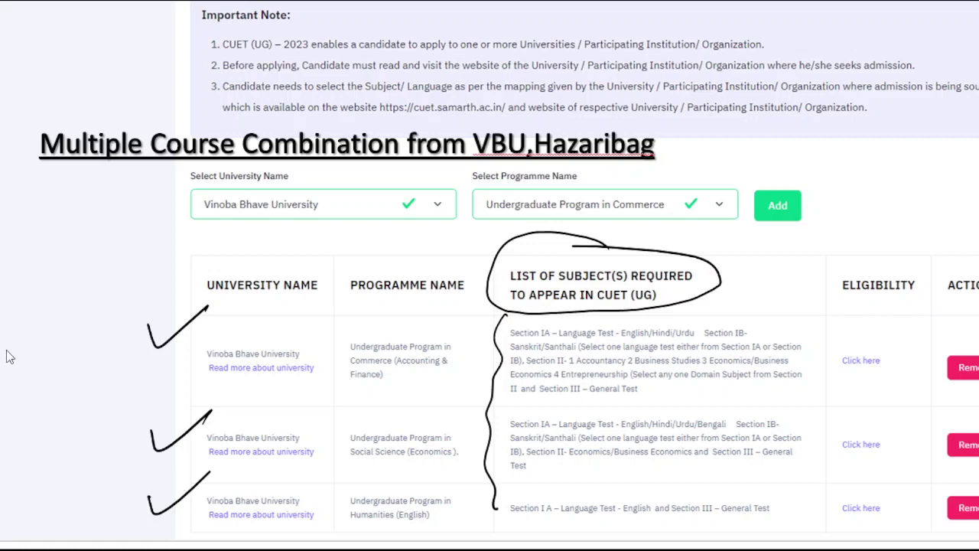
# Handwrite the subject combination Hindi/English, ACT and G.T. beside the Vinoba Bhave University table.
pyautogui.moveTo(9, 329)
pyautogui.mouseDown()
pyautogui.moveTo(6, 355)
pyautogui.moveTo(18, 341)
pyautogui.mouseUp()
pyautogui.moveTo(18, 330)
pyautogui.mouseDown()
pyautogui.moveTo(17, 352)
pyautogui.moveTo(25, 350)
pyautogui.mouseUp()
pyautogui.moveTo(28, 339); pyautogui.dragTo(61, 351)
pyautogui.moveTo(67, 299); pyautogui.dragTo(65, 341)
pyautogui.moveTo(88, 295)
pyautogui.mouseDown()
pyautogui.moveTo(100, 325)
pyautogui.moveTo(124, 304)
pyautogui.mouseUp()
pyautogui.moveTo(20, 367)
pyautogui.mouseDown()
pyautogui.moveTo(14, 383)
pyautogui.moveTo(27, 373)
pyautogui.mouseUp()
pyautogui.moveTo(53, 357)
pyautogui.mouseDown()
pyautogui.moveTo(63, 354)
pyautogui.moveTo(61, 389)
pyautogui.moveTo(29, 420)
pyautogui.moveTo(40, 391)
pyautogui.mouseUp()
pyautogui.moveTo(49, 405)
pyautogui.mouseDown()
pyautogui.moveTo(75, 385)
pyautogui.moveTo(75, 394)
pyautogui.mouseUp()
pyautogui.click(86, 391)
# Draw an arrow from the handwritten combination to the commerce row, and circle both the commerce programme and the note.
pyautogui.moveTo(133, 368)
pyautogui.mouseDown()
pyautogui.moveTo(191, 367)
pyautogui.moveTo(174, 378)
pyautogui.mouseUp()
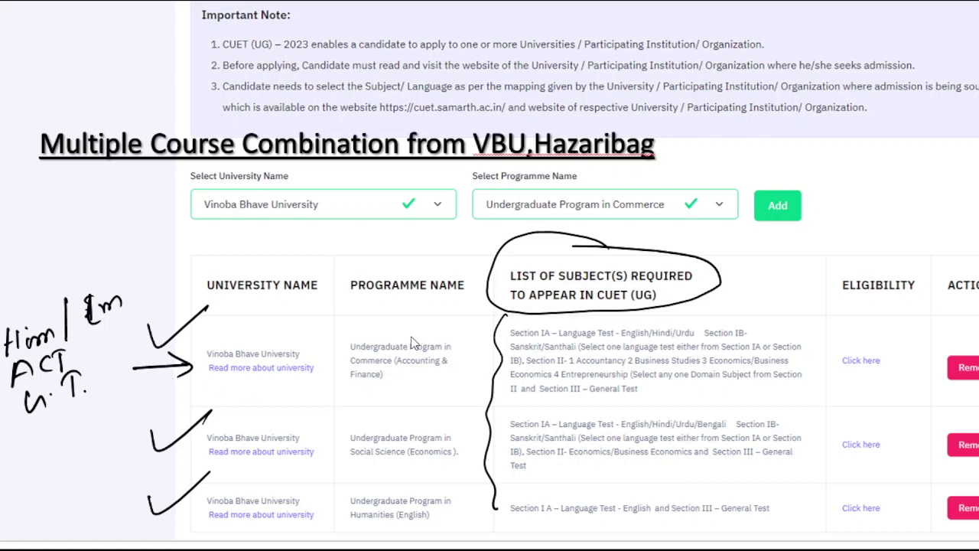
pyautogui.moveTo(417, 320)
pyautogui.mouseDown()
pyautogui.moveTo(338, 342)
pyautogui.moveTo(396, 390)
pyautogui.moveTo(411, 327)
pyautogui.mouseUp()
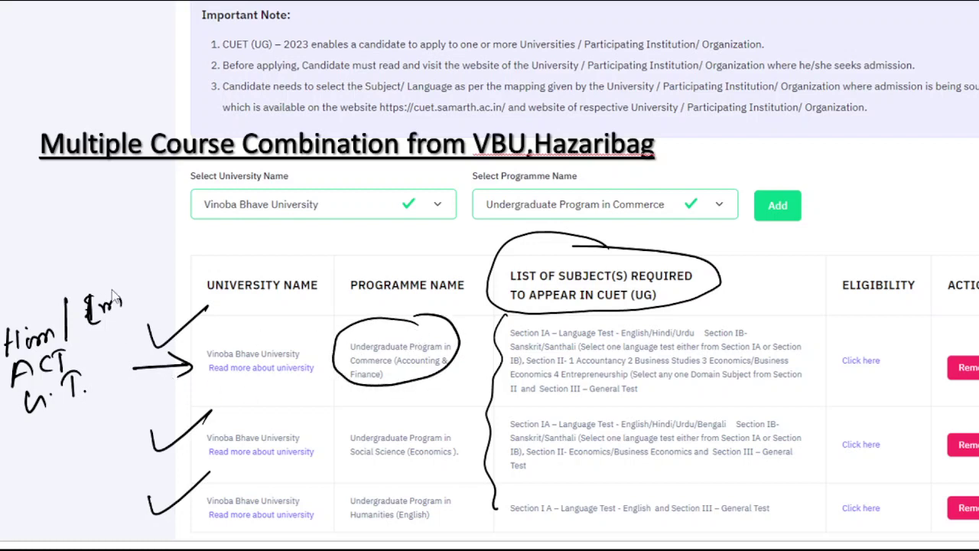
pyautogui.moveTo(131, 273)
pyautogui.mouseDown()
pyautogui.moveTo(31, 303)
pyautogui.moveTo(23, 417)
pyautogui.moveTo(113, 297)
pyautogui.mouseUp()
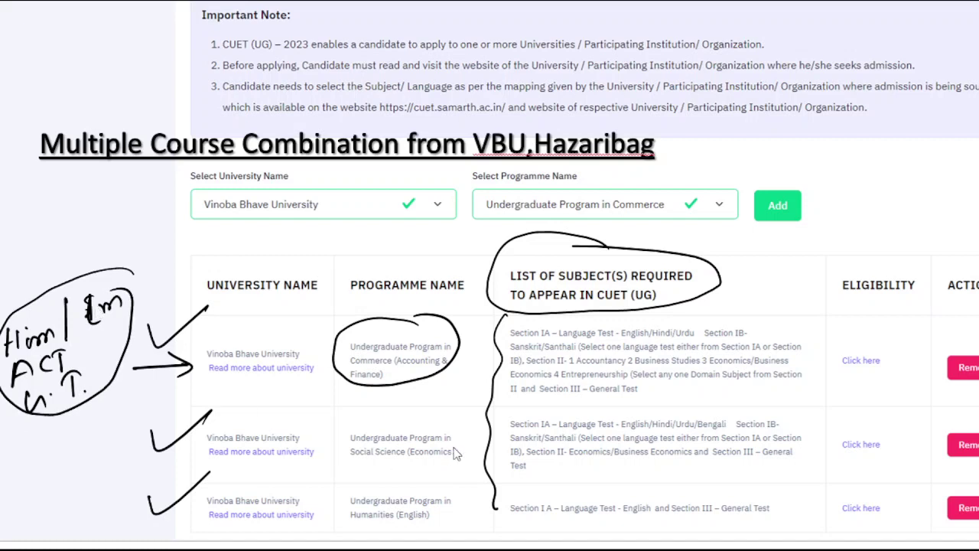
# Underline Economics in the Social Science row, tick its Section IA and IB languages and add "Eco/Bu" to the note.
pyautogui.moveTo(448, 463)
pyautogui.mouseDown()
pyautogui.moveTo(393, 469)
pyautogui.moveTo(434, 470)
pyautogui.mouseUp()
pyautogui.moveTo(497, 423); pyautogui.dragTo(521, 417)
pyautogui.moveTo(774, 413); pyautogui.dragTo(797, 409)
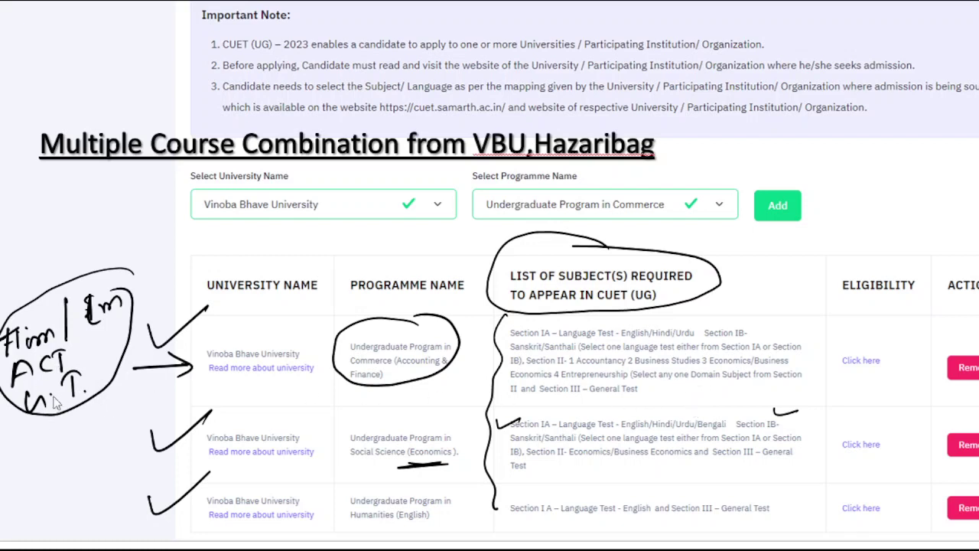
pyautogui.moveTo(36, 416); pyautogui.dragTo(108, 411)
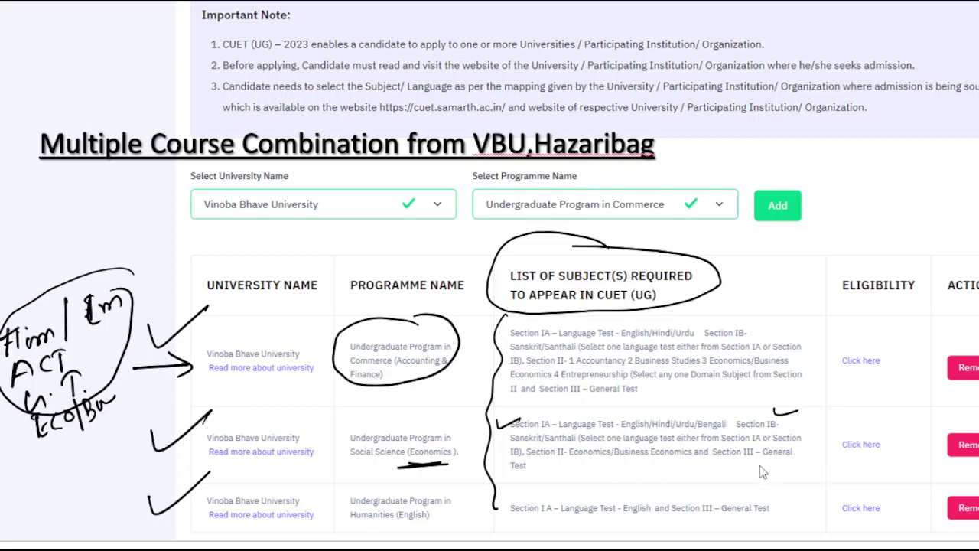
# Underline Section III – General Test in the Social Science row and bracket the full handwritten subject combination.
pyautogui.moveTo(751, 460); pyautogui.dragTo(796, 458)
pyautogui.moveTo(520, 481); pyautogui.dragTo(540, 474)
pyautogui.moveTo(12, 416)
pyautogui.mouseDown()
pyautogui.moveTo(4, 419)
pyautogui.moveTo(29, 403)
pyautogui.moveTo(2, 451)
pyautogui.mouseUp()
pyautogui.moveTo(109, 238)
pyautogui.mouseDown()
pyautogui.moveTo(144, 352)
pyautogui.moveTo(153, 432)
pyautogui.mouseUp()
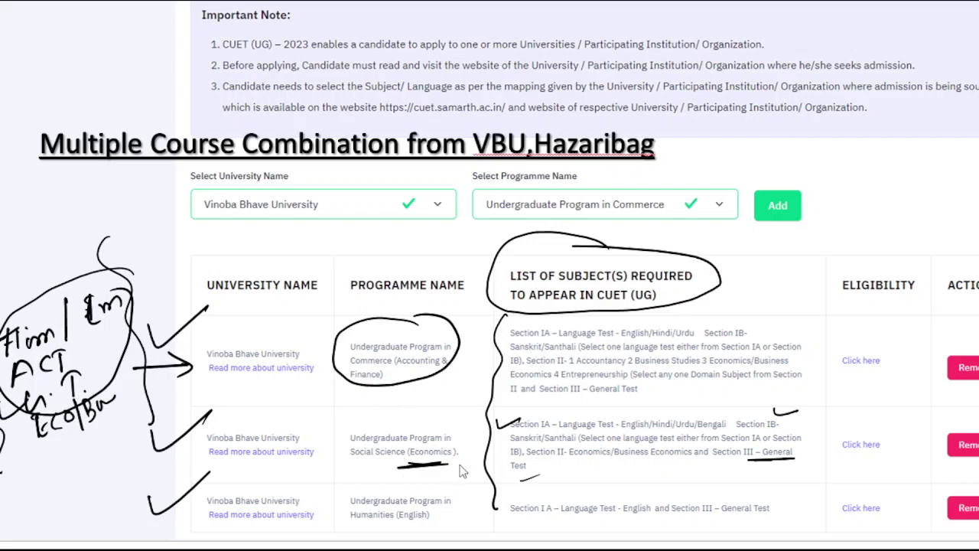
# Tick the Commerce and Social Science programmes, and mark English and General Test in the Humanities row's subject list.
pyautogui.moveTo(77, 345); pyautogui.dragTo(2, 385)
pyautogui.moveTo(266, 395); pyautogui.dragTo(334, 376)
pyautogui.moveTo(305, 462); pyautogui.dragTo(366, 448)
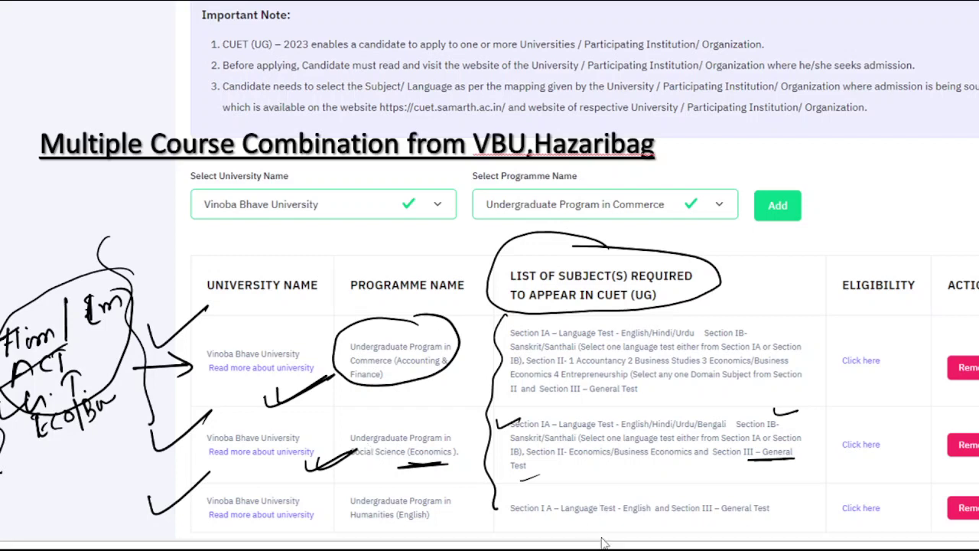
pyautogui.moveTo(581, 520)
pyautogui.mouseDown()
pyautogui.moveTo(633, 519)
pyautogui.moveTo(658, 505)
pyautogui.moveTo(629, 507)
pyautogui.moveTo(636, 523)
pyautogui.moveTo(654, 499)
pyautogui.mouseUp()
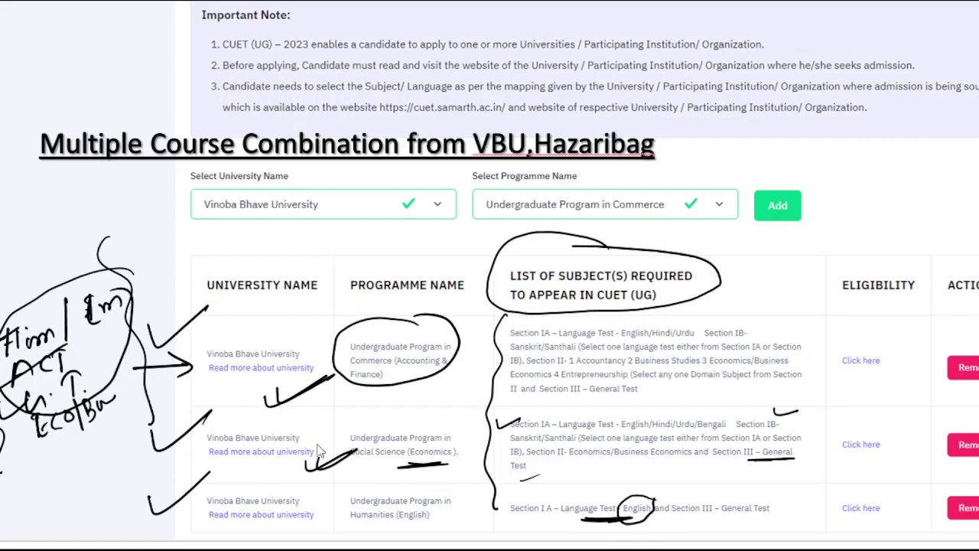
pyautogui.moveTo(736, 523); pyautogui.dragTo(796, 515)
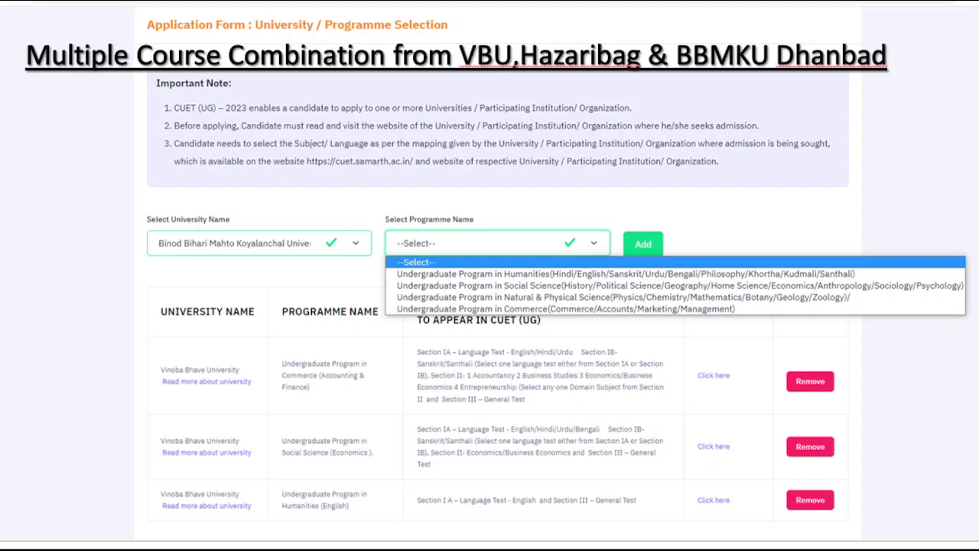
# Tick Vinoba Bhave University and Binod Bihari Mahto Koyalanchal University, and handwrite the combination Eng/Hi, ACT and G.E beside the table.
pyautogui.moveTo(96, 382); pyautogui.dragTo(167, 364)
pyautogui.moveTo(232, 272)
pyautogui.mouseDown()
pyautogui.moveTo(237, 290)
pyautogui.moveTo(296, 261)
pyautogui.mouseUp()
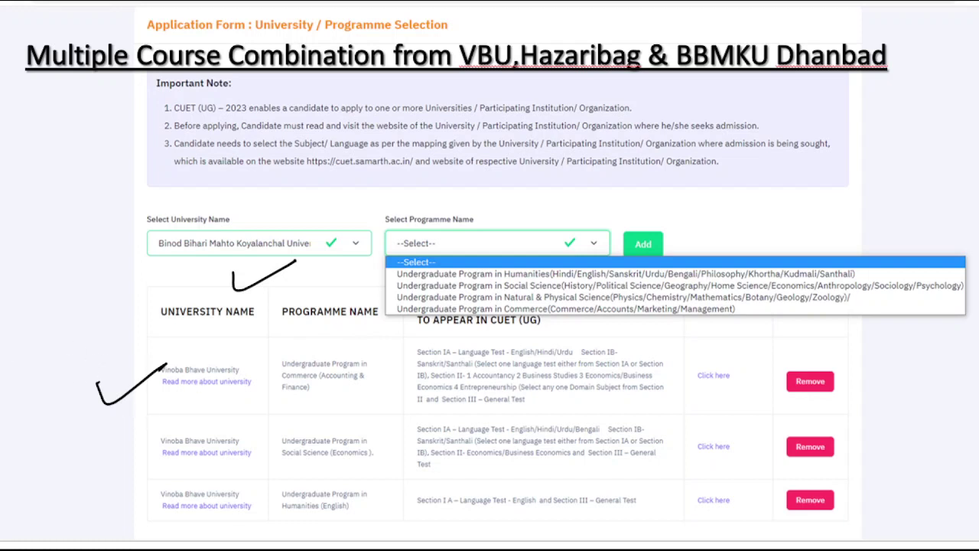
pyautogui.moveTo(3, 359)
pyautogui.mouseDown()
pyautogui.moveTo(11, 341)
pyautogui.moveTo(13, 353)
pyautogui.moveTo(35, 344)
pyautogui.moveTo(15, 365)
pyautogui.mouseUp()
pyautogui.moveTo(46, 307)
pyautogui.mouseDown()
pyautogui.moveTo(44, 351)
pyautogui.moveTo(60, 348)
pyautogui.moveTo(75, 320)
pyautogui.mouseUp()
pyautogui.moveTo(74, 313)
pyautogui.mouseDown()
pyautogui.moveTo(75, 334)
pyautogui.moveTo(85, 313)
pyautogui.mouseUp()
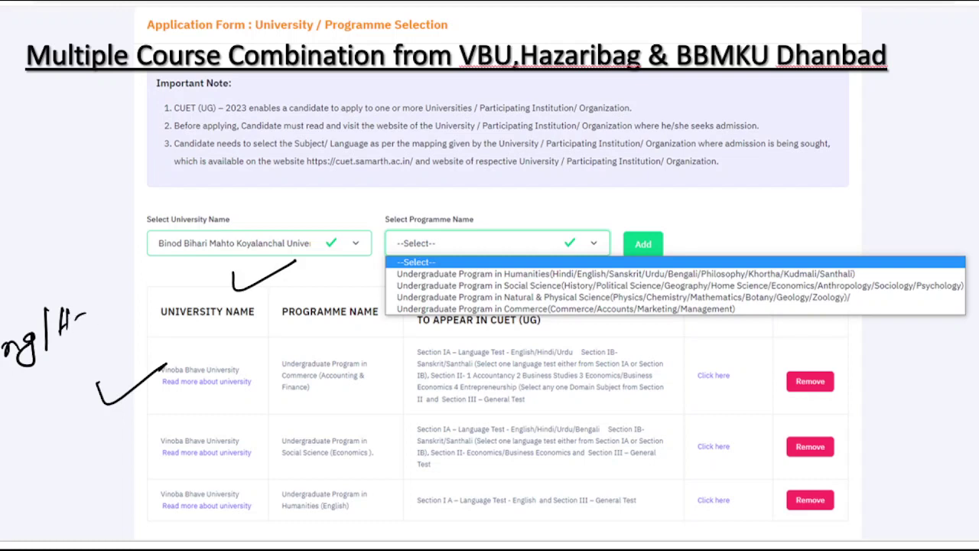
pyautogui.moveTo(6, 384)
pyautogui.mouseDown()
pyautogui.moveTo(1, 396)
pyautogui.moveTo(39, 382)
pyautogui.mouseUp()
pyautogui.moveTo(6, 413)
pyautogui.mouseDown()
pyautogui.moveTo(16, 425)
pyautogui.moveTo(46, 400)
pyautogui.mouseUp()
pyautogui.moveTo(32, 413); pyautogui.dragTo(52, 411)
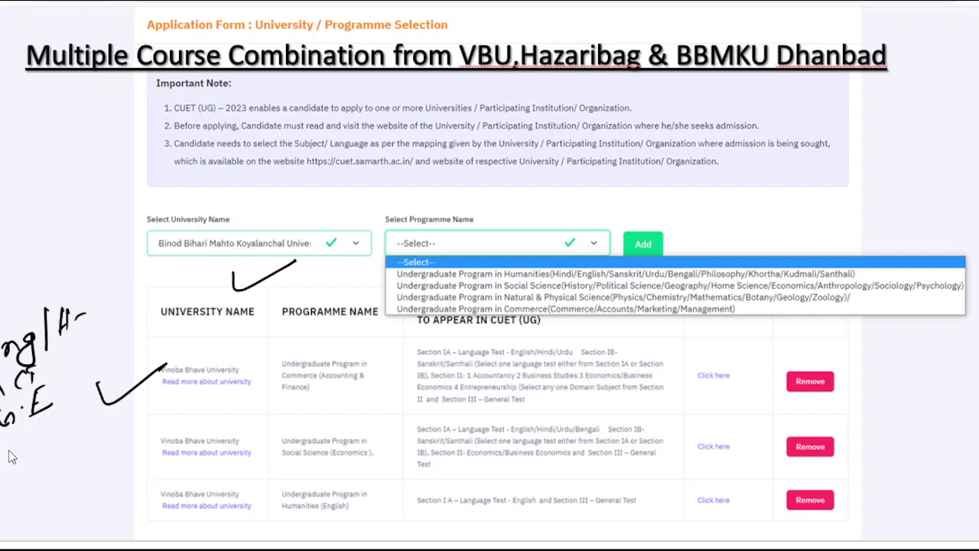
pyautogui.moveTo(11, 457)
pyautogui.mouseDown()
pyautogui.moveTo(17, 468)
pyautogui.moveTo(60, 444)
pyautogui.mouseUp()
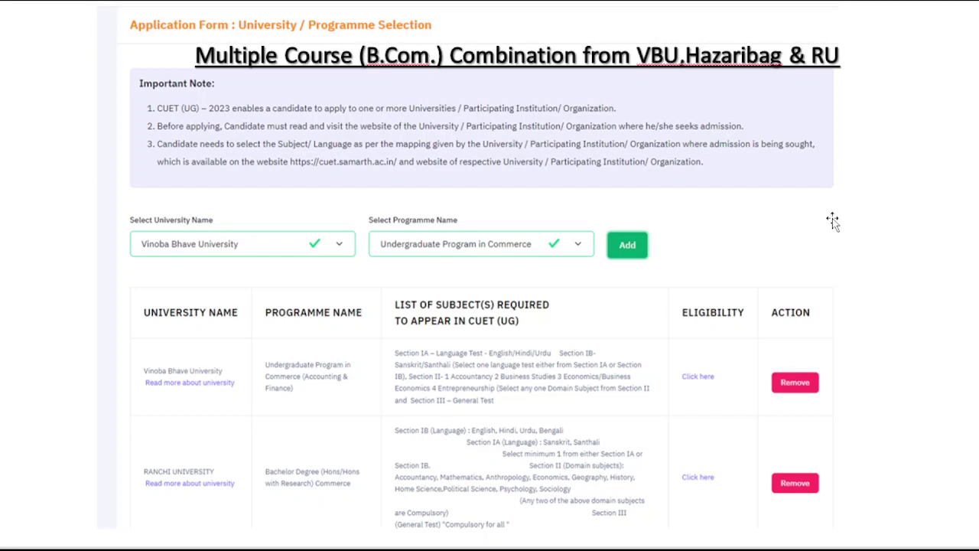
# Tick the Vinoba Bhave University and Ranchi University commerce rows on the B.Com. combination slide.
pyautogui.moveTo(30, 357); pyautogui.dragTo(86, 356)
pyautogui.moveTo(35, 484)
pyautogui.mouseDown()
pyautogui.moveTo(37, 493)
pyautogui.moveTo(98, 457)
pyautogui.mouseUp()
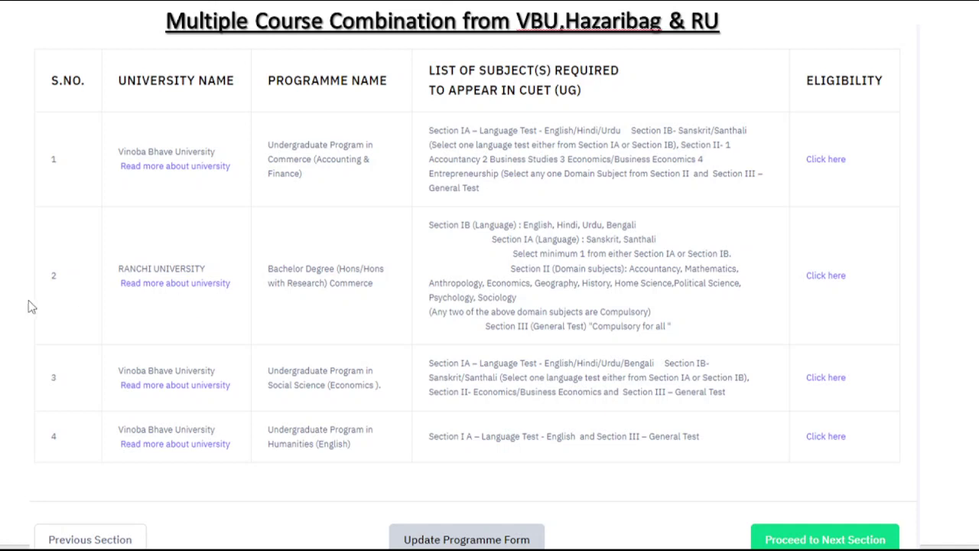
# Circle the two commerce programmes and the Social Science (Economics) programme, and tick their three rows.
pyautogui.moveTo(315, 127)
pyautogui.mouseDown()
pyautogui.moveTo(255, 178)
pyautogui.moveTo(314, 124)
pyautogui.mouseUp()
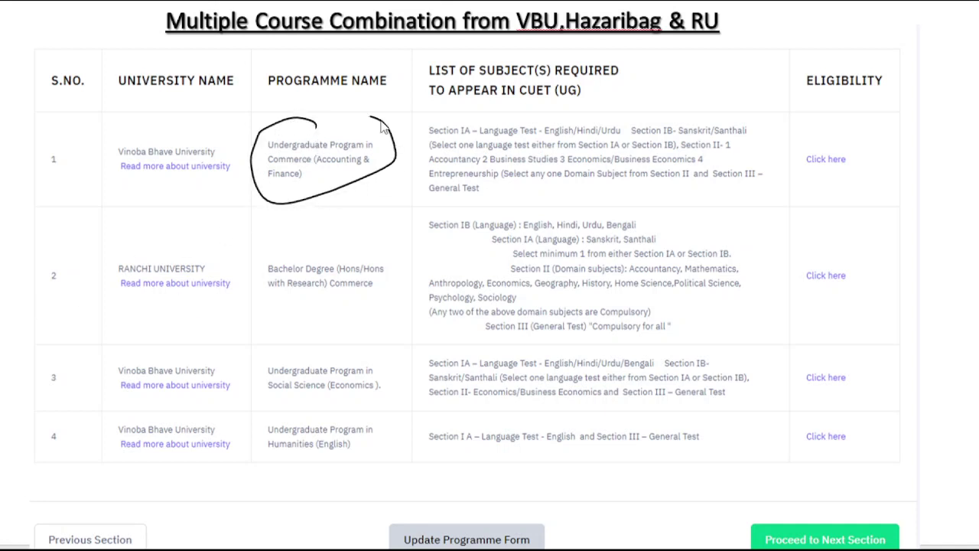
pyautogui.moveTo(344, 237)
pyautogui.mouseDown()
pyautogui.moveTo(256, 256)
pyautogui.moveTo(404, 260)
pyautogui.moveTo(326, 234)
pyautogui.mouseUp()
pyautogui.moveTo(381, 356)
pyautogui.mouseDown()
pyautogui.moveTo(268, 346)
pyautogui.moveTo(417, 367)
pyautogui.moveTo(353, 327)
pyautogui.mouseUp()
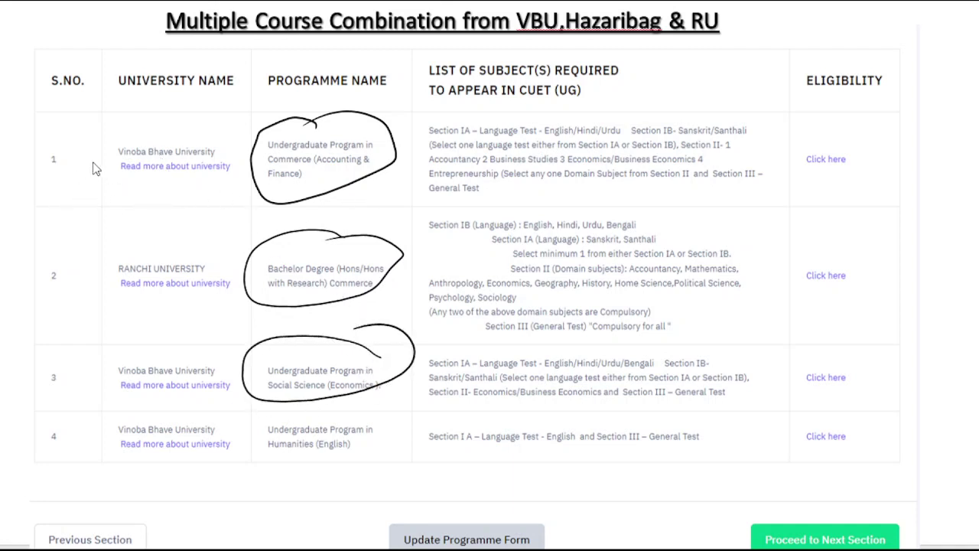
pyautogui.moveTo(55, 170); pyautogui.dragTo(96, 162)
pyautogui.moveTo(35, 280); pyautogui.dragTo(87, 268)
pyautogui.moveTo(31, 348)
pyautogui.mouseDown()
pyautogui.moveTo(69, 346)
pyautogui.moveTo(85, 323)
pyautogui.mouseUp()
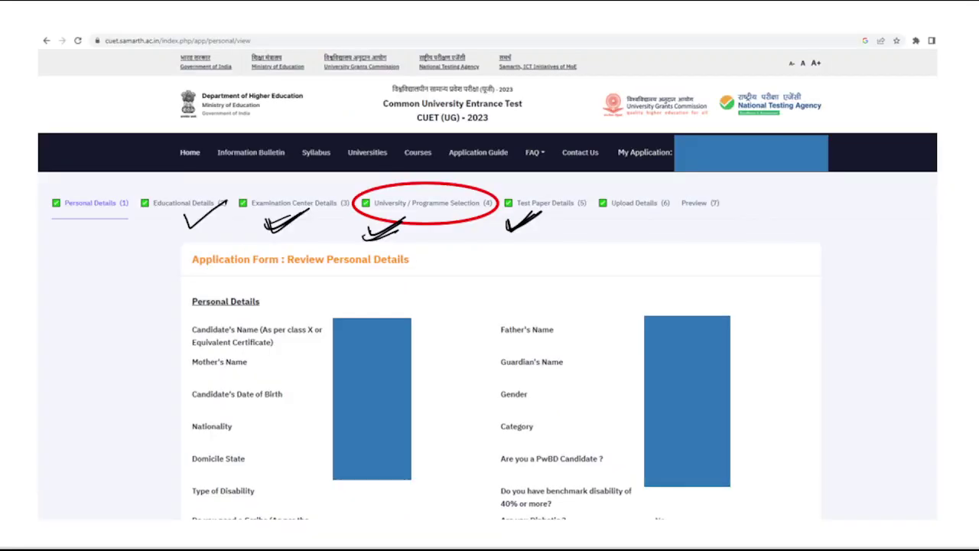
# Add ticks under University / Programme Selection (4), and circle and tick Test Paper Details (5) in the form's section list.
pyautogui.moveTo(413, 231); pyautogui.dragTo(455, 215)
pyautogui.moveTo(401, 237); pyautogui.dragTo(430, 222)
pyautogui.moveTo(541, 187)
pyautogui.mouseDown()
pyautogui.moveTo(511, 233)
pyautogui.moveTo(579, 228)
pyautogui.moveTo(566, 186)
pyautogui.moveTo(515, 231)
pyautogui.mouseUp()
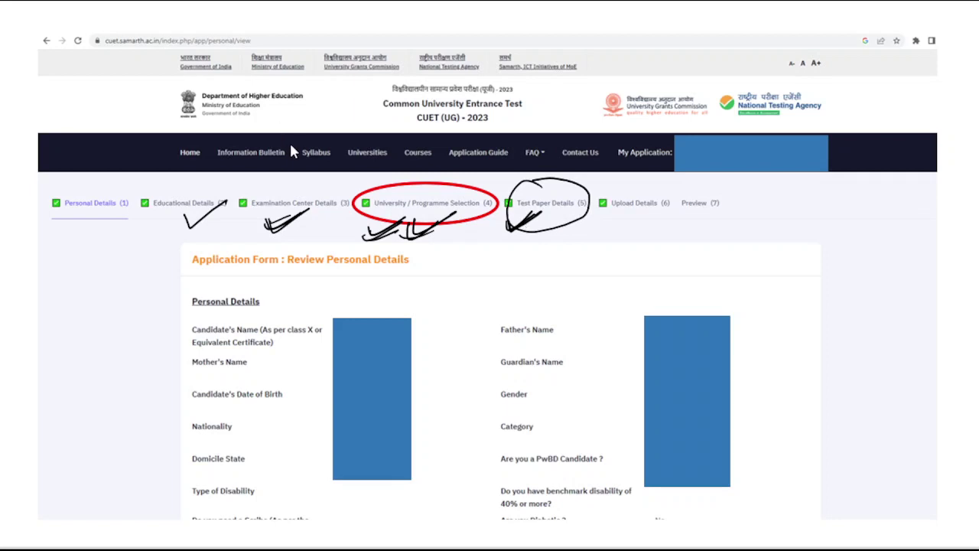
pyautogui.moveTo(385, 237); pyautogui.dragTo(443, 214)
pyautogui.moveTo(521, 239)
pyautogui.mouseDown()
pyautogui.moveTo(566, 209)
pyautogui.moveTo(560, 223)
pyautogui.mouseUp()
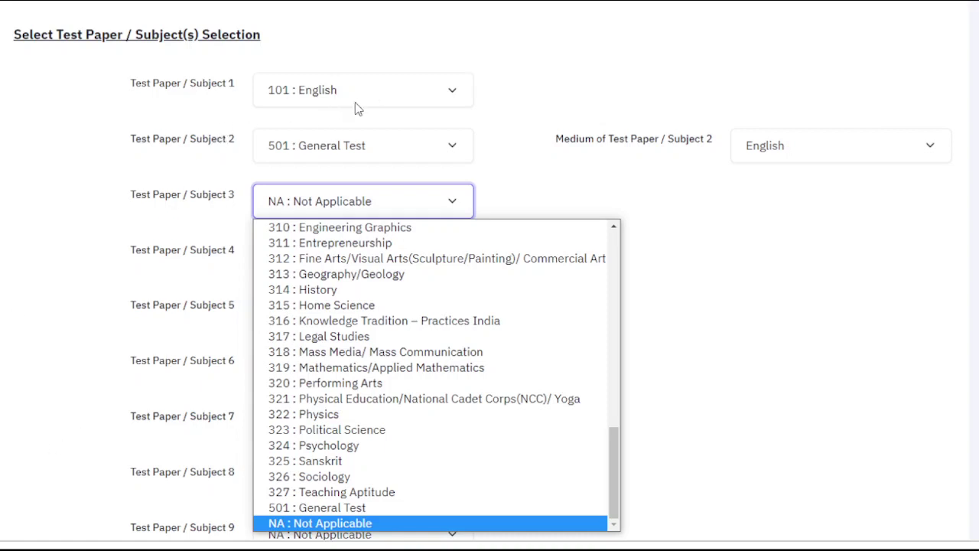
# Tick 101 : English for Subject 1 and 501 : General Test for Subject 2, and mark General Test in the Subject 3 options.
pyautogui.moveTo(322, 112); pyautogui.dragTo(420, 78)
pyautogui.moveTo(334, 159); pyautogui.dragTo(388, 141)
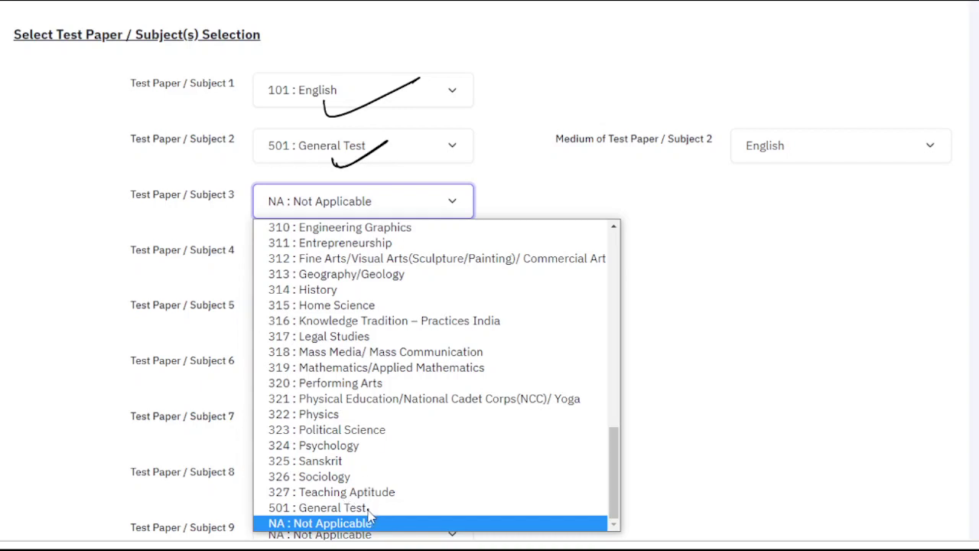
pyautogui.moveTo(366, 513); pyautogui.dragTo(388, 504)
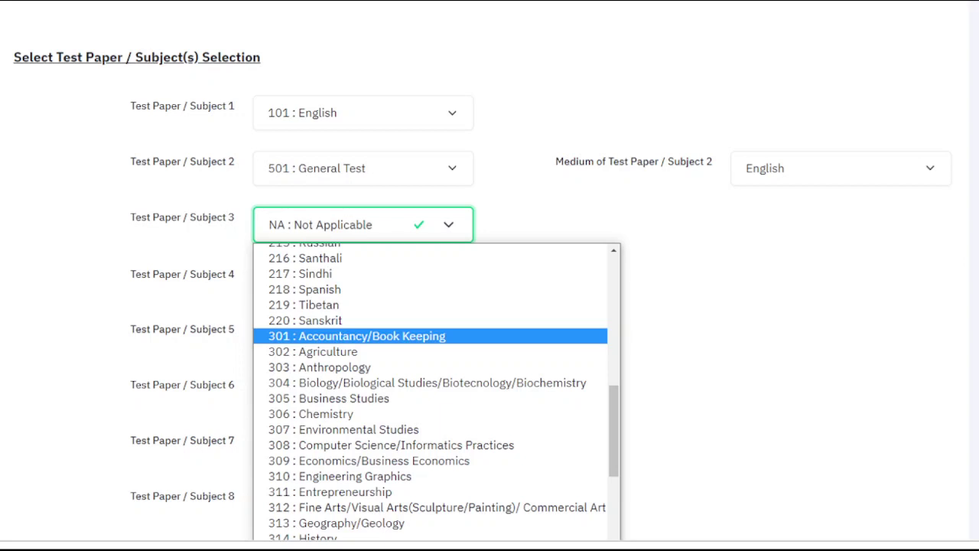
# Tick 301 : Accountancy/Book Keeping in the Subject 3 options, draw a line over Subject 2's General Test and write a circled "Ac" beside it.
pyautogui.moveTo(231, 337)
pyautogui.mouseDown()
pyautogui.moveTo(232, 346)
pyautogui.moveTo(278, 323)
pyautogui.mouseUp()
pyautogui.moveTo(247, 176); pyautogui.dragTo(331, 153)
pyautogui.moveTo(404, 153)
pyautogui.mouseDown()
pyautogui.moveTo(414, 133)
pyautogui.moveTo(417, 146)
pyautogui.moveTo(442, 135)
pyautogui.moveTo(398, 156)
pyautogui.mouseUp()
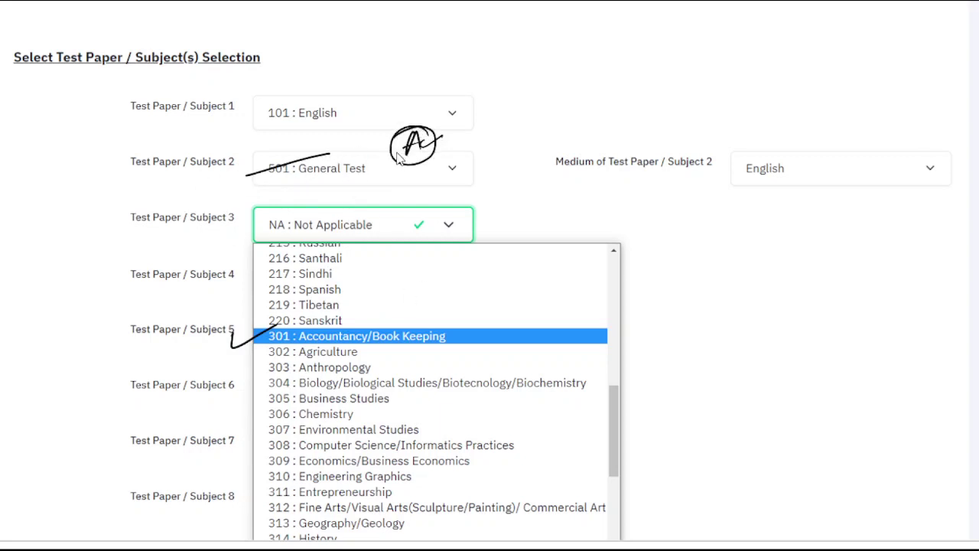
# Tick and circle the Medium of Test Paper label for Subject 2, and mark Subject 1's English.
pyautogui.moveTo(682, 191); pyautogui.dragTo(742, 184)
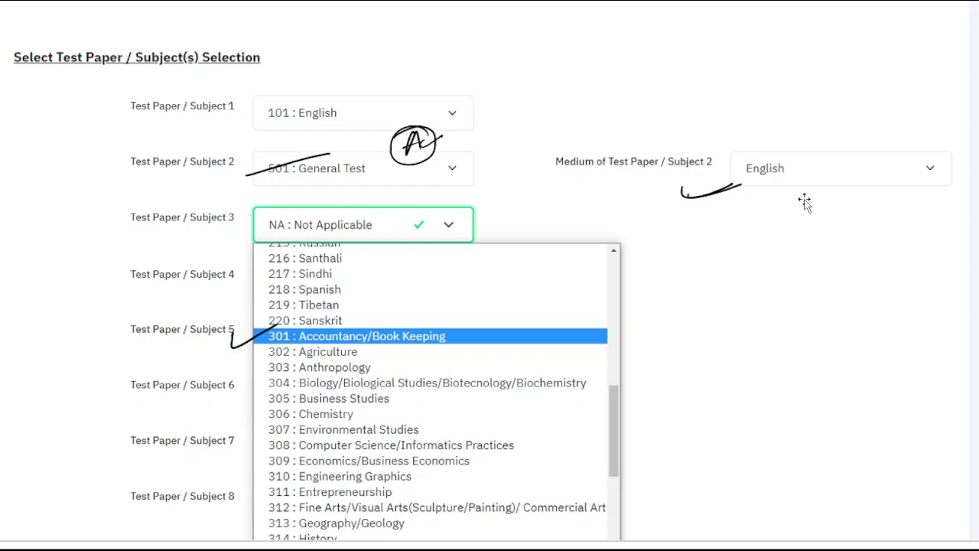
pyautogui.moveTo(656, 141)
pyautogui.mouseDown()
pyautogui.moveTo(632, 194)
pyautogui.moveTo(624, 139)
pyautogui.mouseUp()
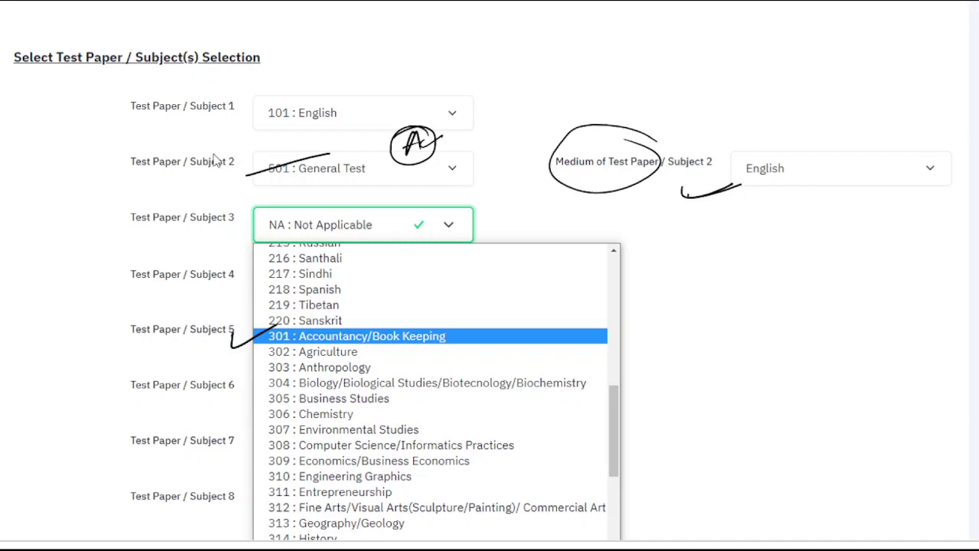
pyautogui.moveTo(304, 94)
pyautogui.mouseDown()
pyautogui.moveTo(245, 115)
pyautogui.moveTo(279, 84)
pyautogui.mouseUp()
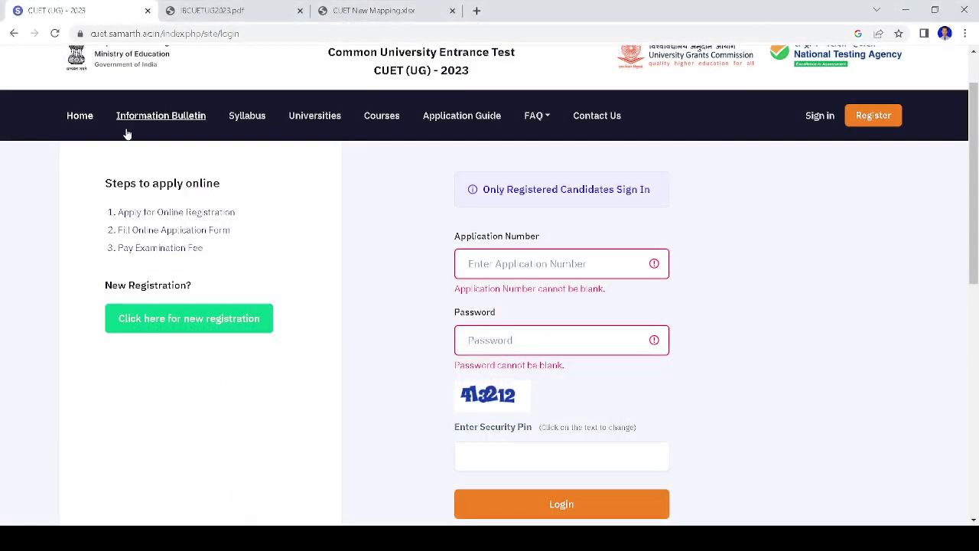
# Open the Syllabus page of the CUET (UG) 2023 website and look through the listed subjects.
pyautogui.click(255, 113)
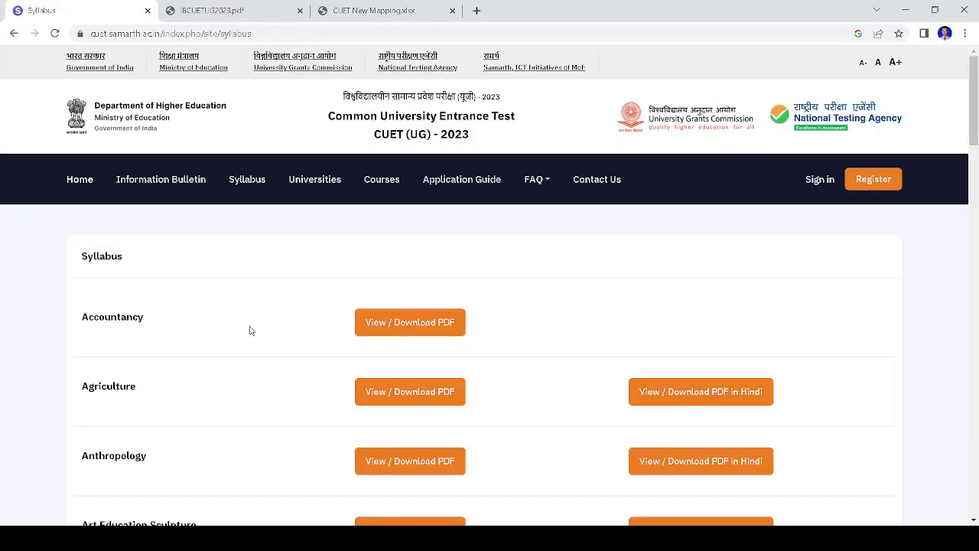
pyautogui.scroll(-1, 334, 323)
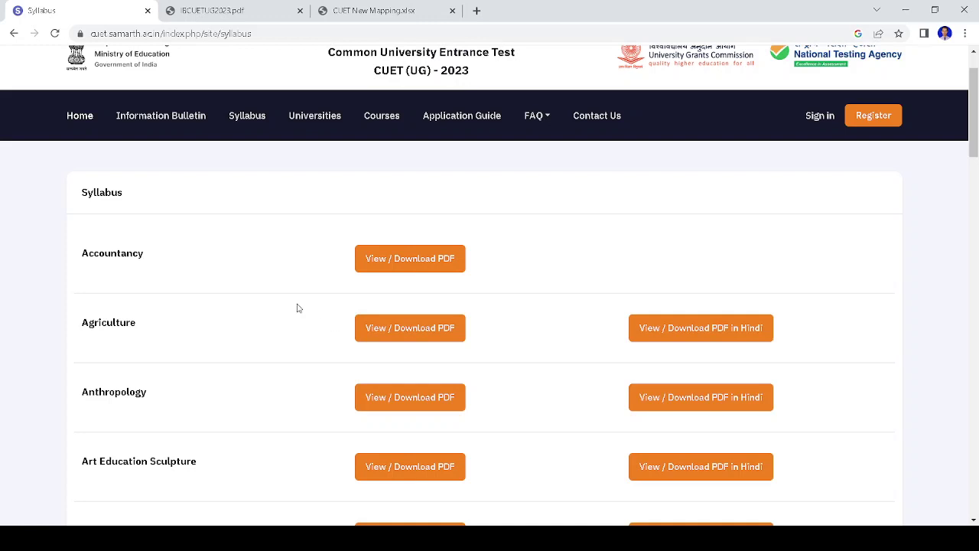
pyautogui.scroll(-5, 298, 306)
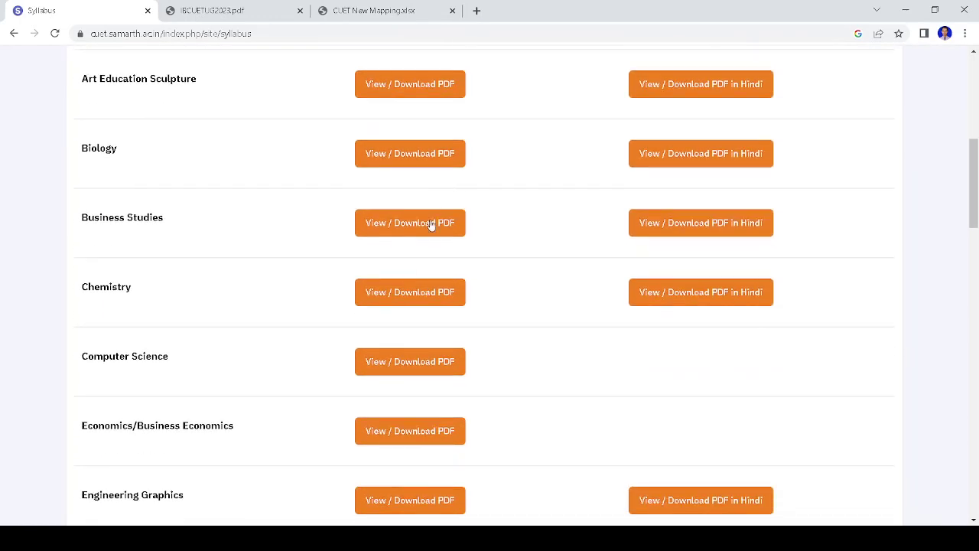
pyautogui.scroll(4, 423, 243)
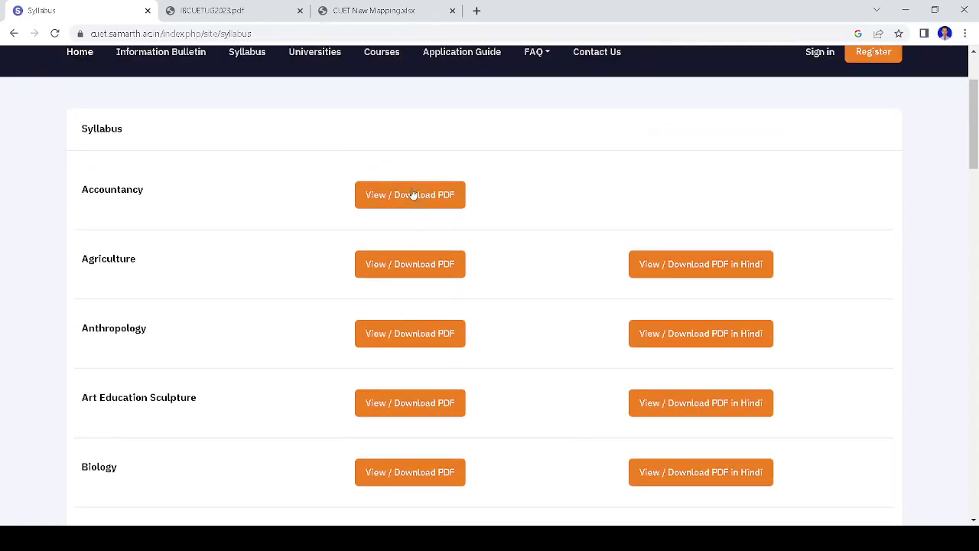
# Open the Accountancy syllabus PDF and review the question paper note and the listed units.
pyautogui.click(411, 202)
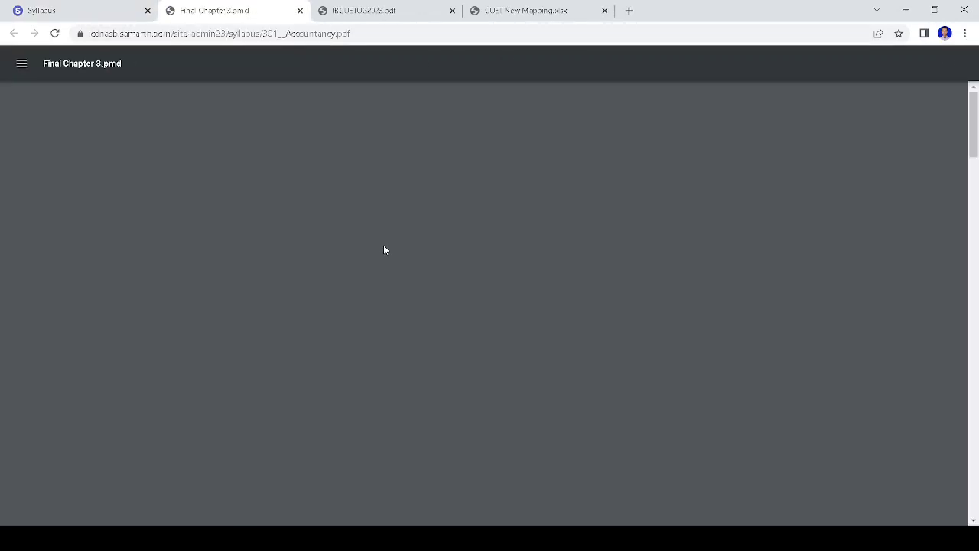
pyautogui.scroll(-3, 387, 245)
pyautogui.scroll(-8, 459, 284)
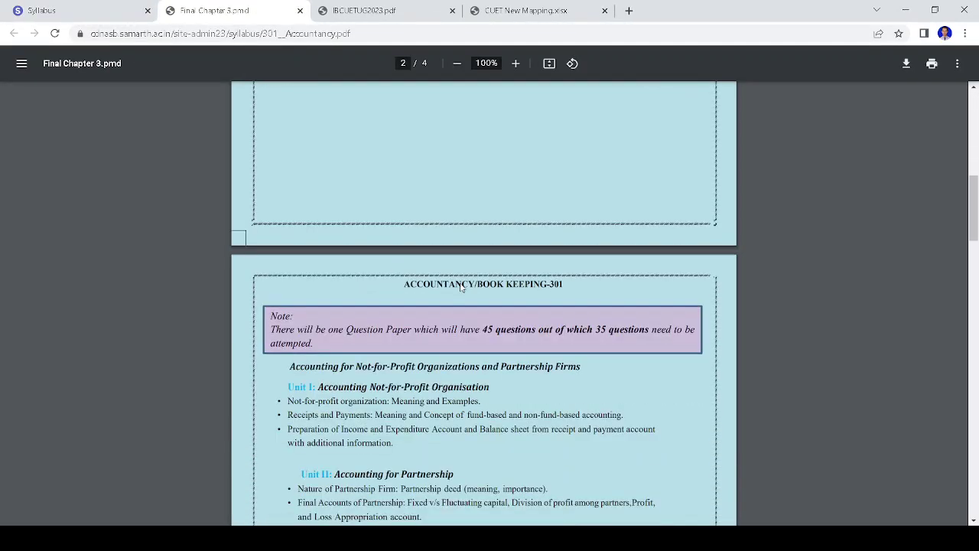
pyautogui.scroll(-10, 463, 278)
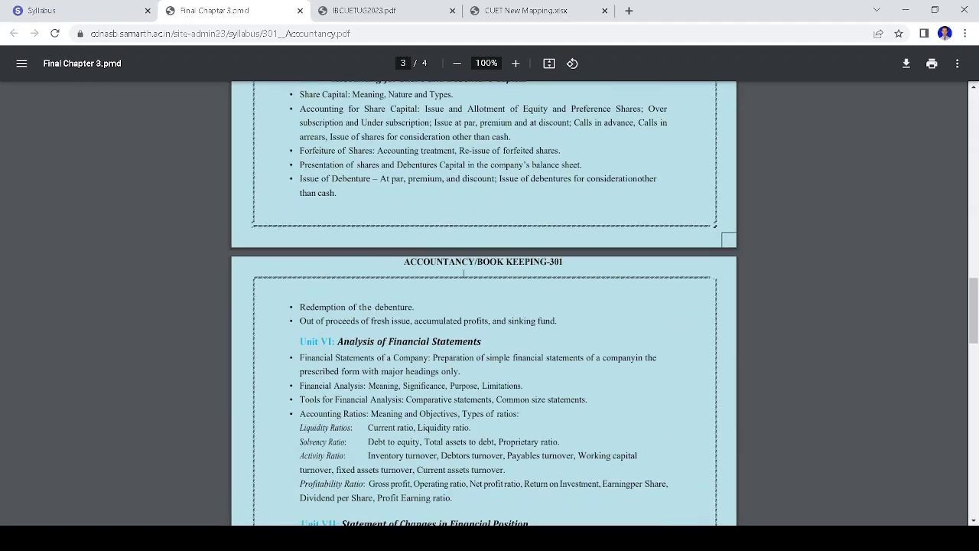
pyautogui.scroll(-3, 476, 277)
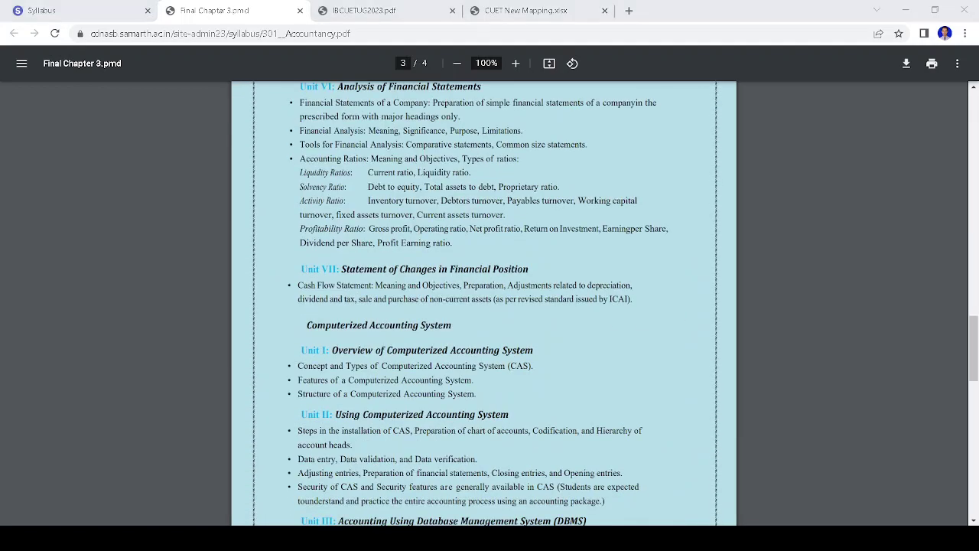